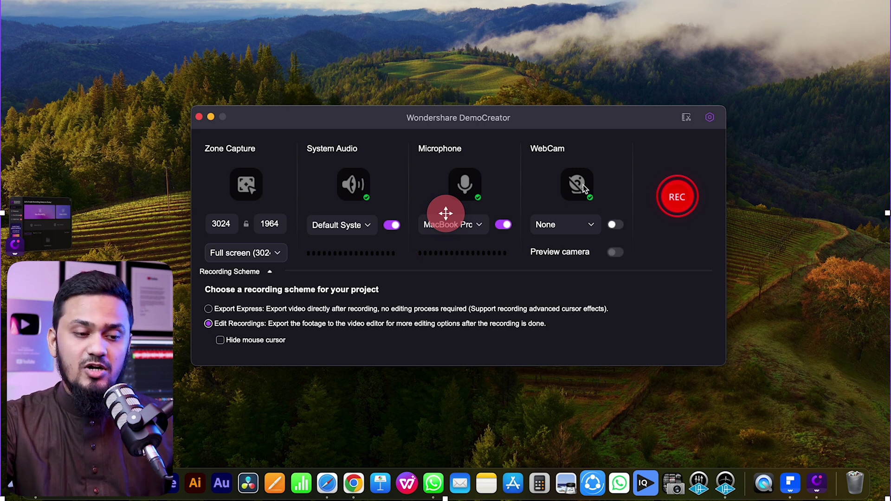
- Enable the FaceTime HD webcam with its preview and use the Edit Recordings scheme for the recording
{"action": "left_click", "coordinate": [582, 184]}
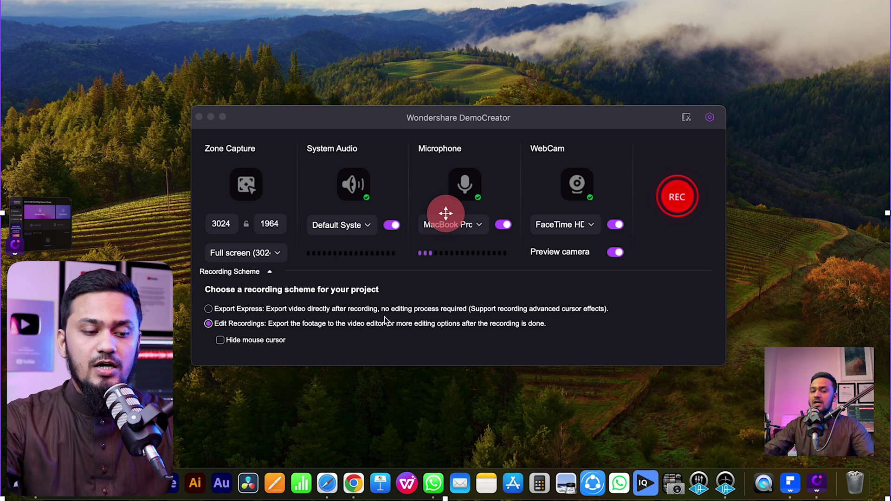
{"action": "left_click", "coordinate": [216, 312]}
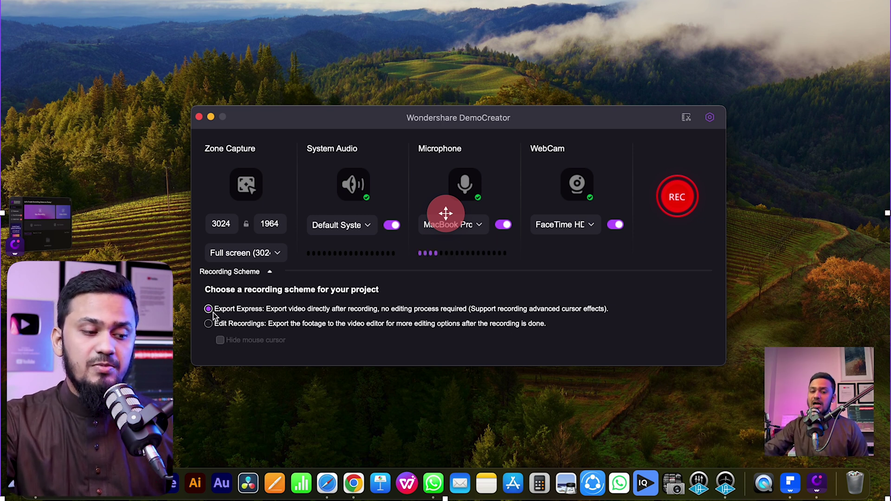
{"action": "left_click", "coordinate": [210, 324]}
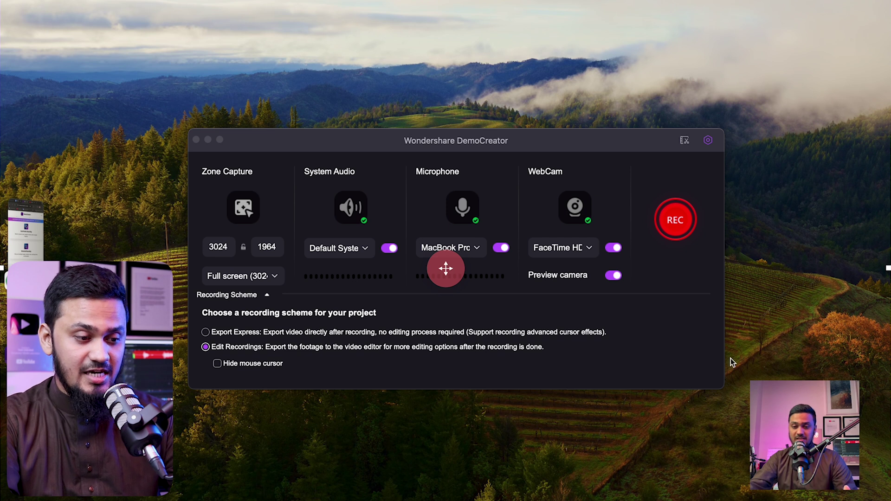
- Give the webcam preview a circular frame, move it to the upper part of the desktop and enlarge it
{"action": "mouse_move", "coordinate": [819, 437]}
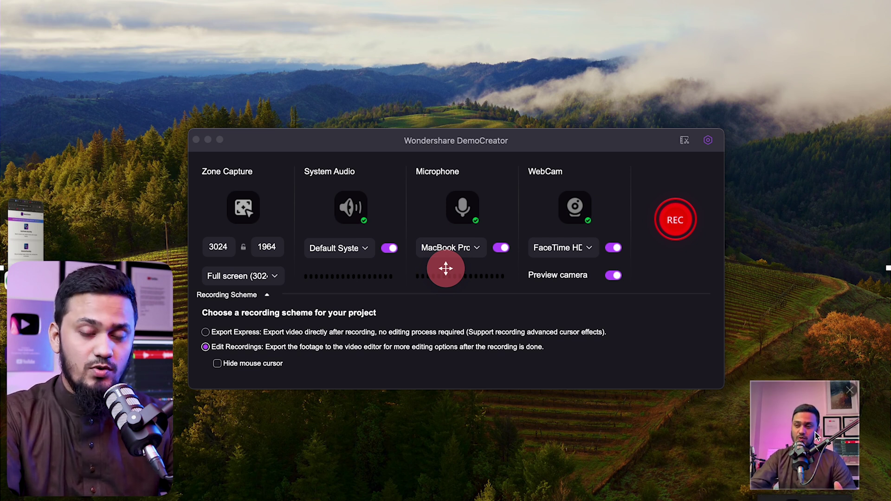
{"action": "left_click_drag", "start_coordinate": [799, 447], "coordinate": [800, 457]}
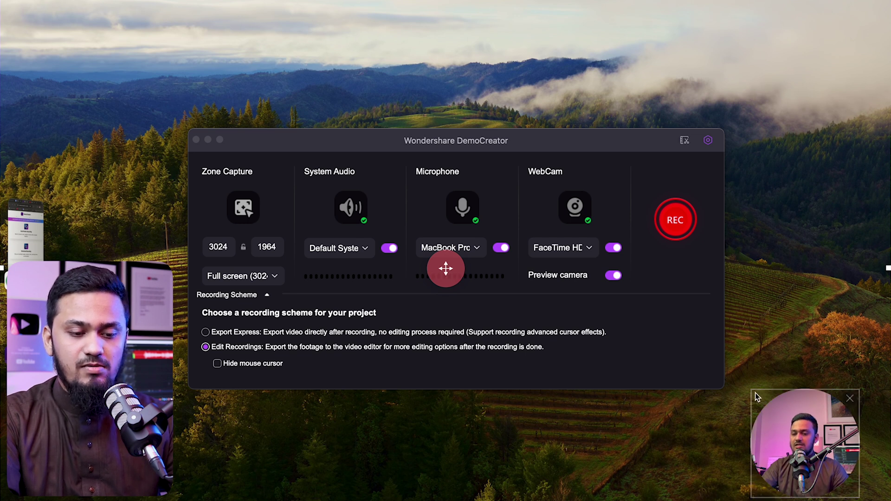
{"action": "left_click_drag", "start_coordinate": [803, 447], "coordinate": [797, 132]}
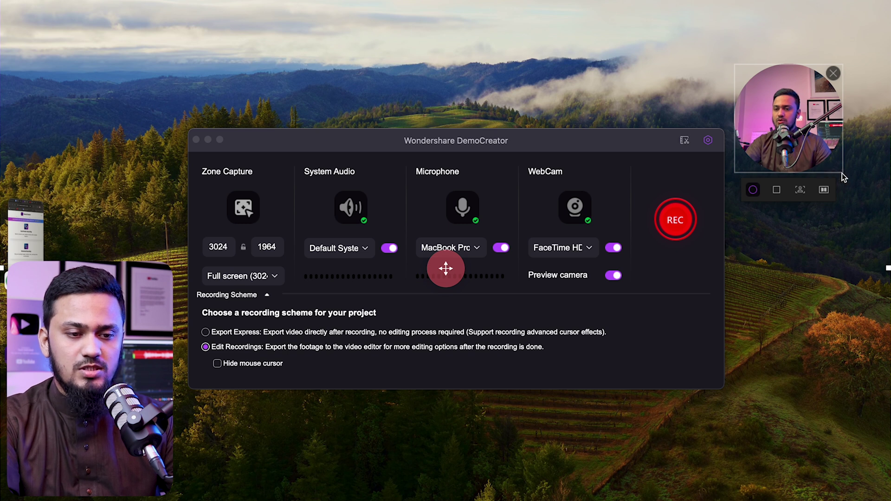
{"action": "left_click_drag", "start_coordinate": [842, 176], "coordinate": [888, 222]}
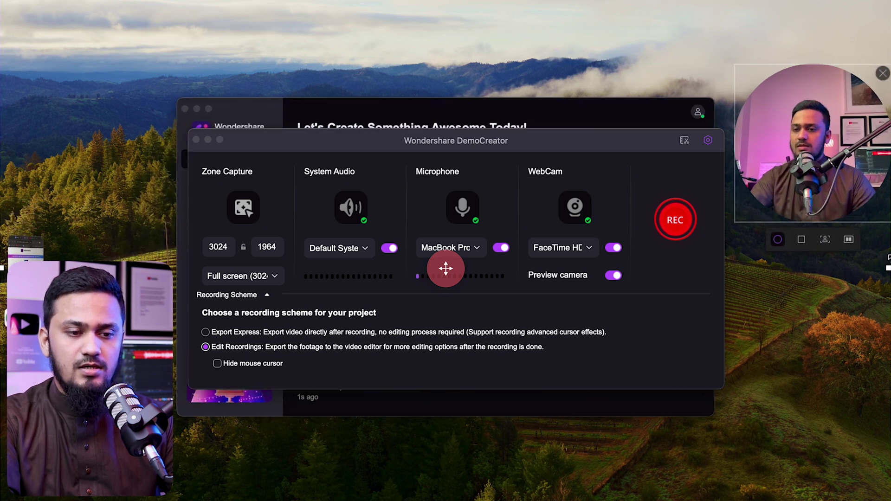
{"action": "left_click_drag", "start_coordinate": [842, 180], "coordinate": [825, 152]}
{"action": "left_click_drag", "start_coordinate": [716, 189], "coordinate": [686, 201]}
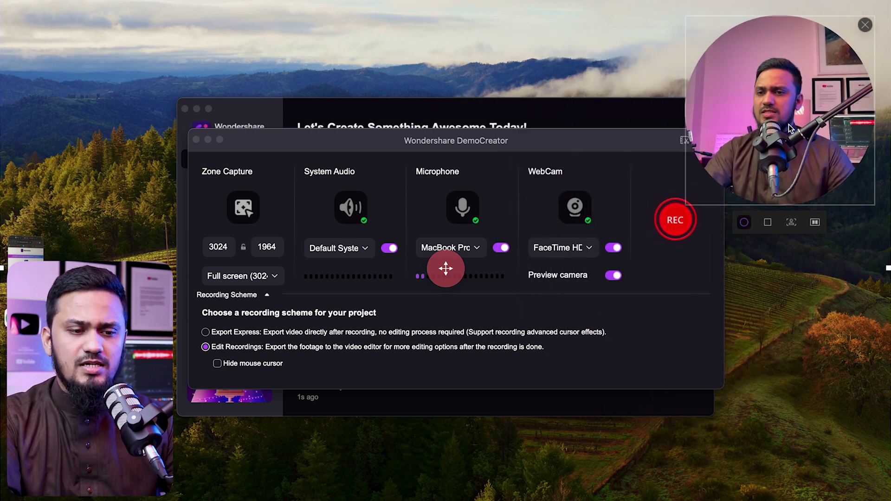
- Try AI Recognition and Mirror on the webcam preview, accepting the hardware notice, and switch both off again
{"action": "left_click", "coordinate": [791, 227]}
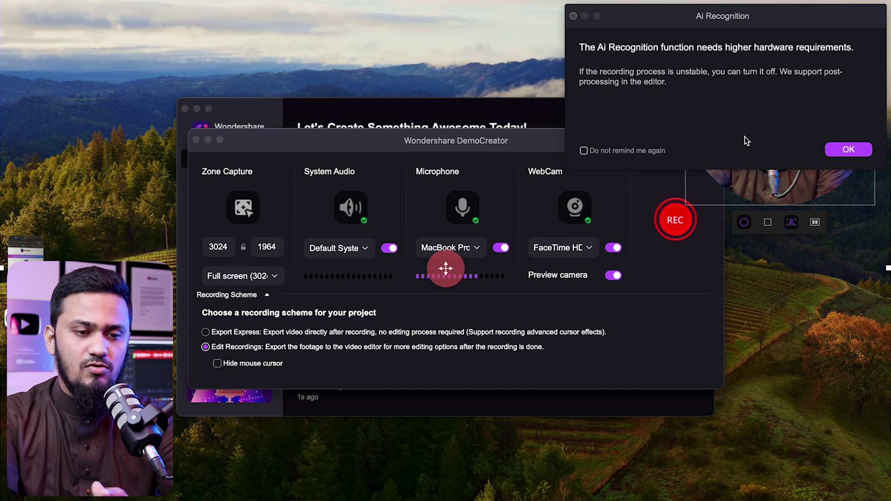
{"action": "left_click", "coordinate": [849, 149]}
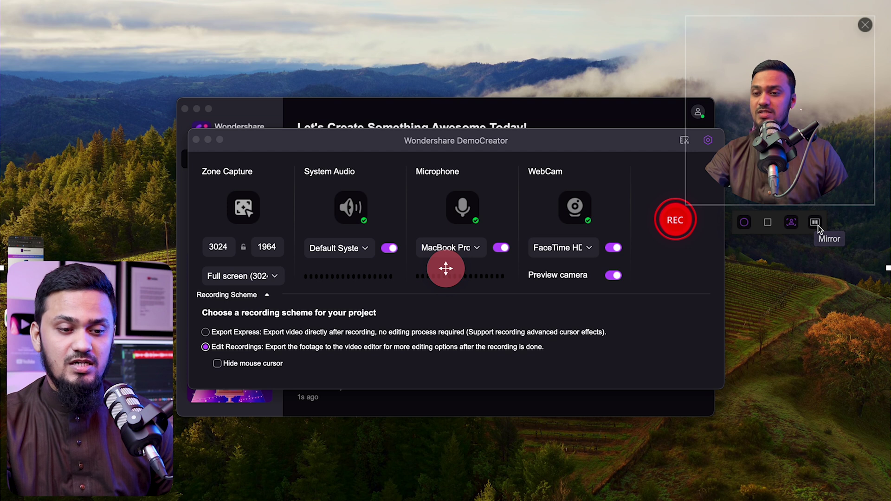
{"action": "left_click", "coordinate": [817, 226]}
{"action": "left_click", "coordinate": [817, 224]}
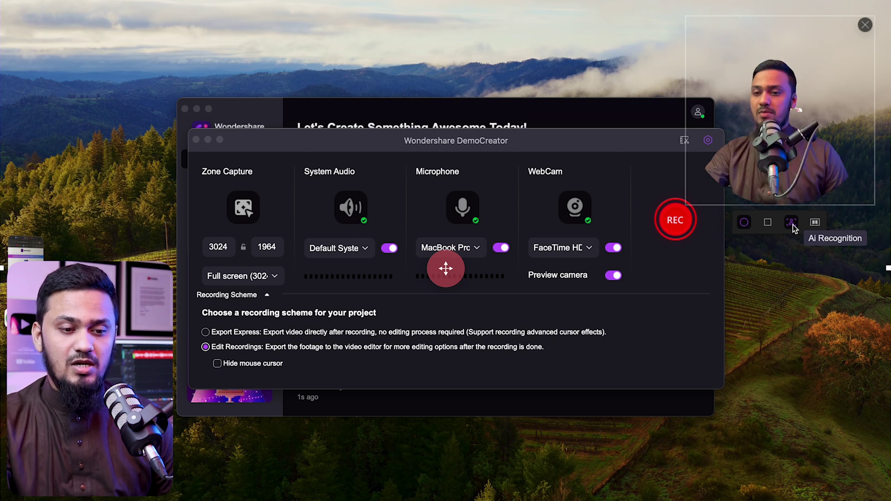
{"action": "left_click", "coordinate": [793, 224]}
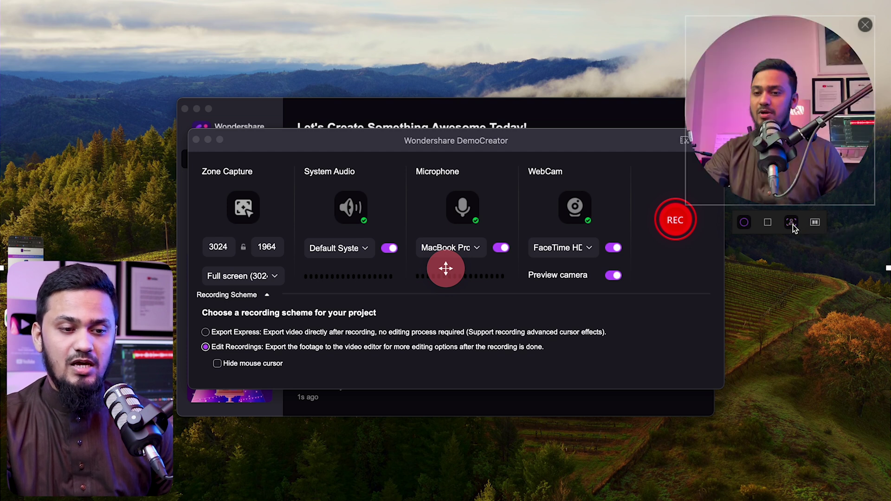
- Give the webcam preview a square frame, resize it and place it in the lower-right corner of the desktop
{"action": "left_click", "coordinate": [768, 224]}
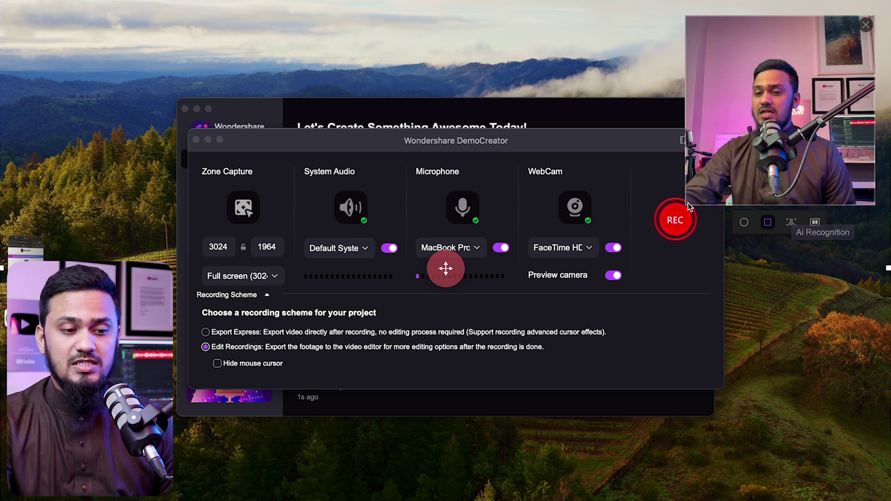
{"action": "left_click_drag", "start_coordinate": [688, 206], "coordinate": [429, 282]}
{"action": "mouse_move", "coordinate": [544, 276]}
{"action": "left_mouse_down"}
{"action": "mouse_move", "coordinate": [561, 291]}
{"action": "mouse_move", "coordinate": [552, 291]}
{"action": "left_mouse_up"}
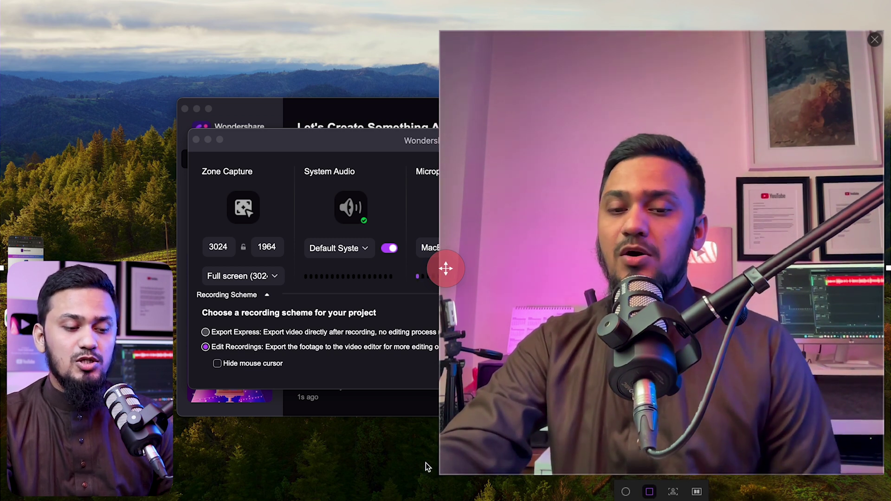
{"action": "left_click_drag", "start_coordinate": [882, 474], "coordinate": [542, 133]}
{"action": "left_click_drag", "start_coordinate": [487, 107], "coordinate": [774, 423]}
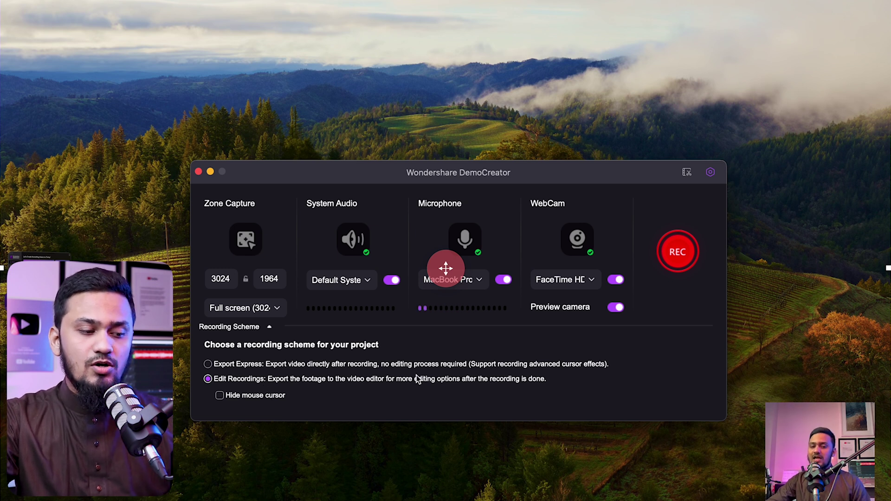
- Start the full-screen recording and activate the pointer among the annotation tools
{"action": "left_click", "coordinate": [680, 260]}
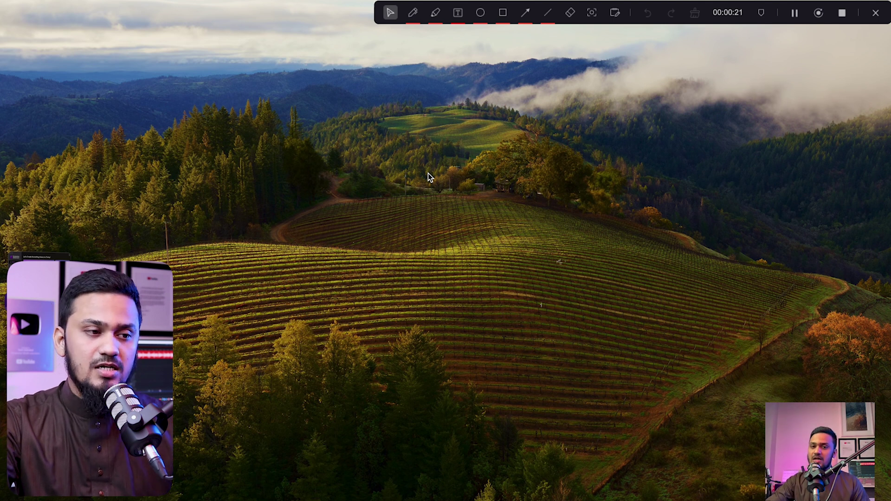
{"action": "left_click", "coordinate": [394, 15]}
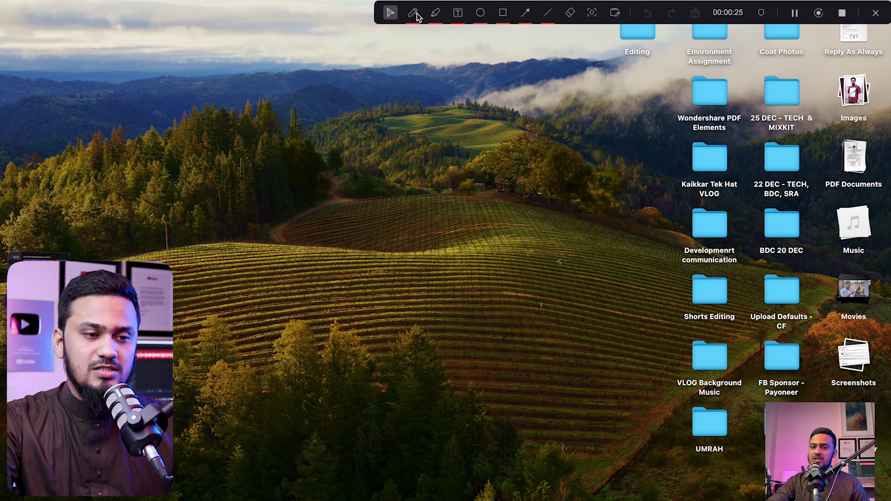
- With a yellow 10px pen, draw an arrow towards the Developmenrt communication folder and circle the Wondershare PDF Elements folder
{"action": "left_click", "coordinate": [412, 14]}
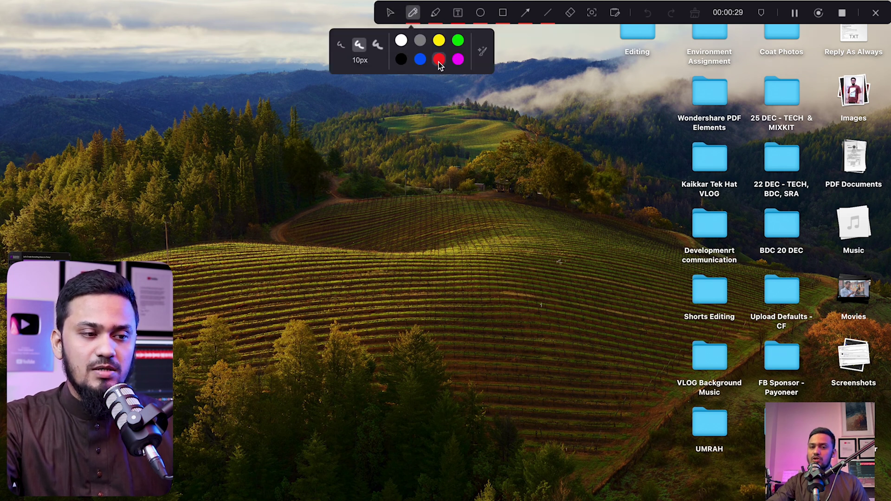
{"action": "left_click", "coordinate": [441, 44]}
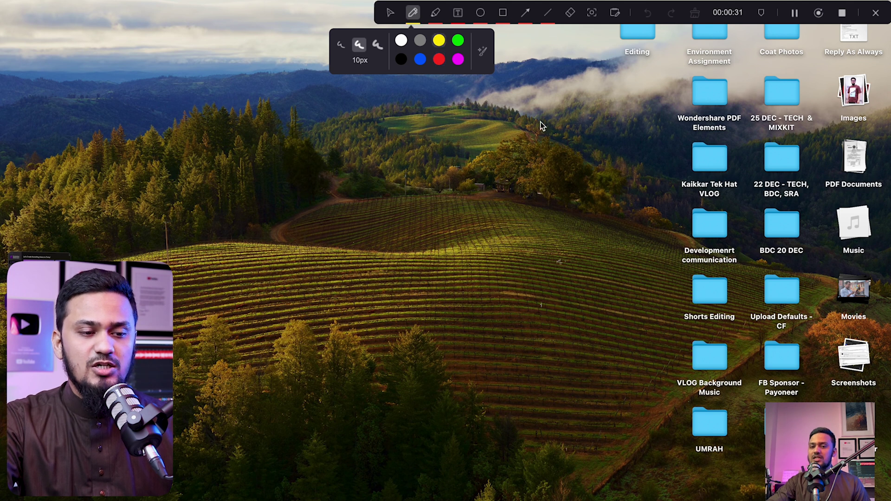
{"action": "mouse_move", "coordinate": [607, 197]}
{"action": "left_mouse_down"}
{"action": "mouse_move", "coordinate": [650, 220]}
{"action": "mouse_move", "coordinate": [678, 222]}
{"action": "mouse_move", "coordinate": [636, 228]}
{"action": "left_mouse_up"}
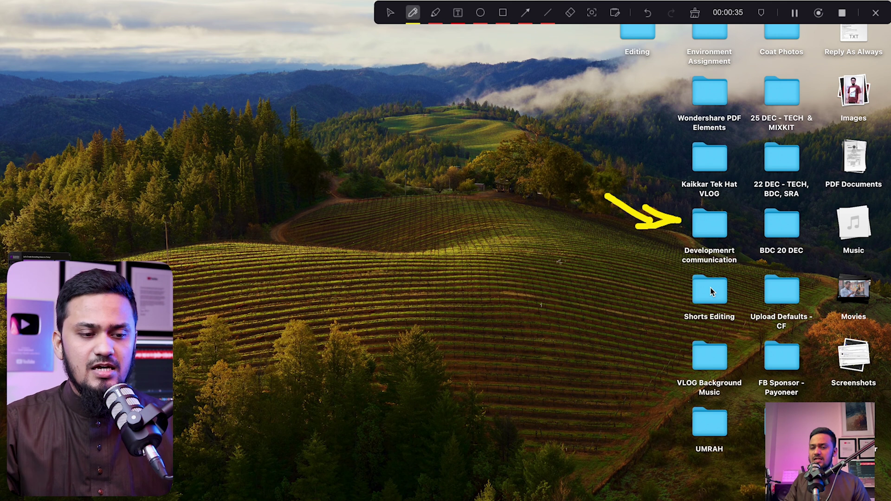
{"action": "mouse_move", "coordinate": [691, 67]}
{"action": "left_mouse_down"}
{"action": "mouse_move", "coordinate": [729, 134]}
{"action": "mouse_move", "coordinate": [701, 90]}
{"action": "left_mouse_up"}
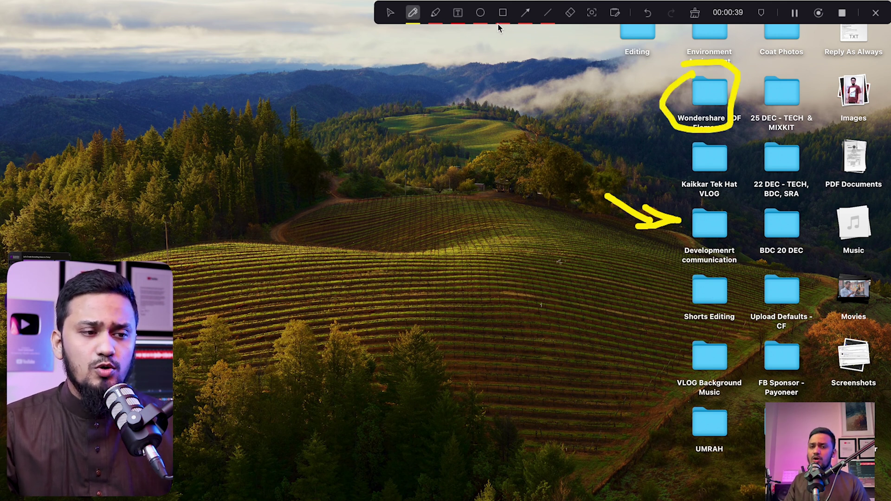
- Draw red 10px ellipses around the trees on the hill, the vineyard and the UMRAH folder
{"action": "left_click", "coordinate": [482, 14]}
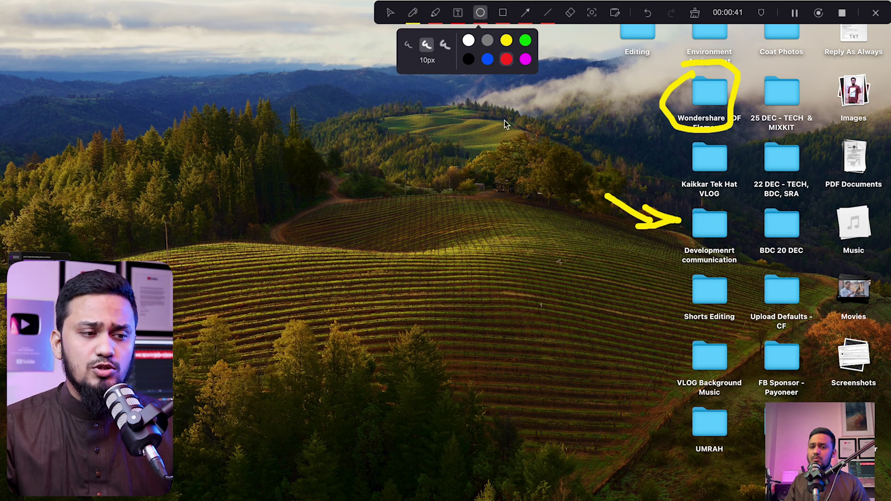
{"action": "left_click_drag", "start_coordinate": [481, 108], "coordinate": [630, 269]}
{"action": "mouse_move", "coordinate": [576, 205]}
{"action": "left_mouse_down"}
{"action": "mouse_move", "coordinate": [5, 284]}
{"action": "mouse_move", "coordinate": [20, 345]}
{"action": "left_mouse_up"}
{"action": "mouse_move", "coordinate": [663, 395]}
{"action": "left_mouse_down"}
{"action": "mouse_move", "coordinate": [719, 436]}
{"action": "mouse_move", "coordinate": [741, 471]}
{"action": "left_mouse_up"}
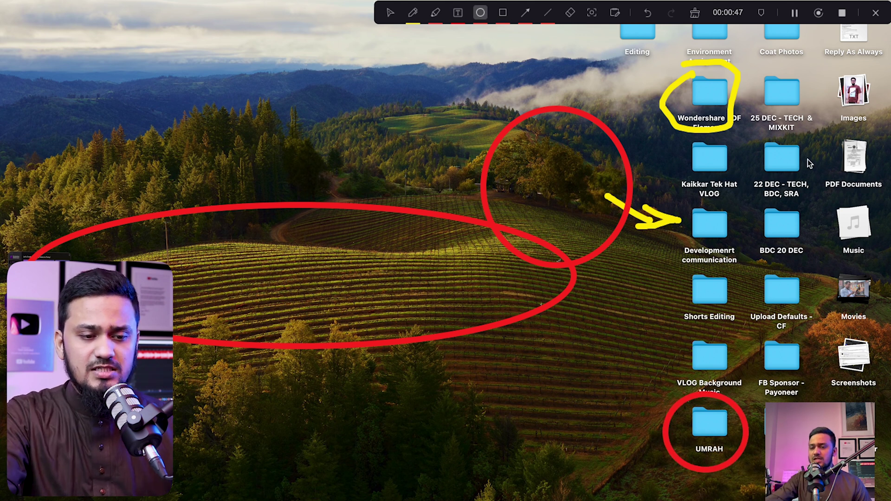
- Draw a blue 10px rectangle around the Upload Defaults - CF folder and a green one around the Kaikkar Tek Hat VLOG folder
{"action": "left_click", "coordinate": [504, 16]}
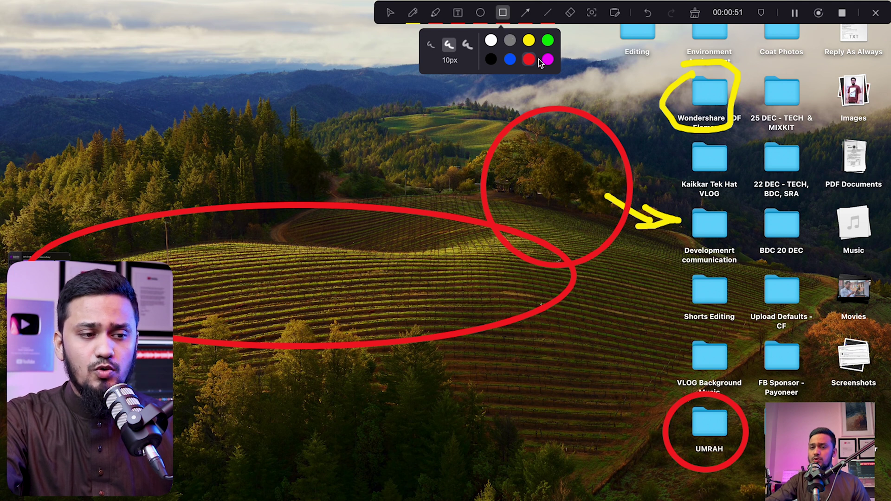
{"action": "left_click_drag", "start_coordinate": [760, 265], "coordinate": [815, 336]}
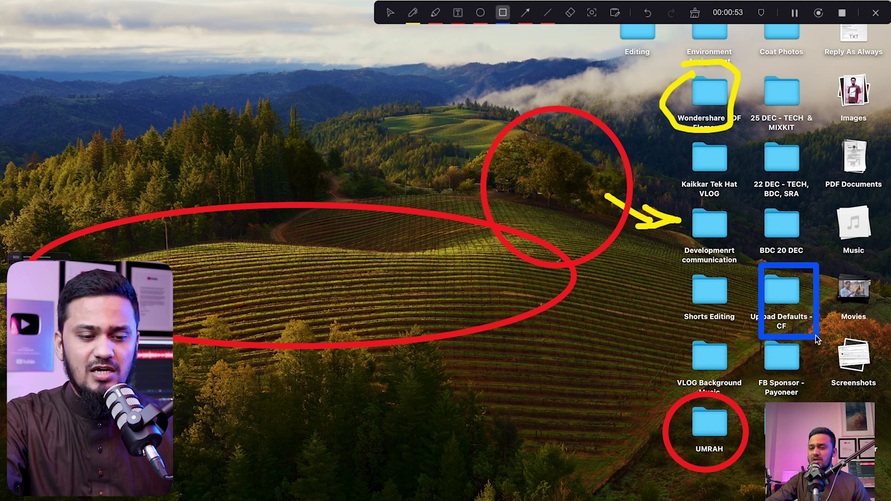
{"action": "left_click", "coordinate": [501, 18]}
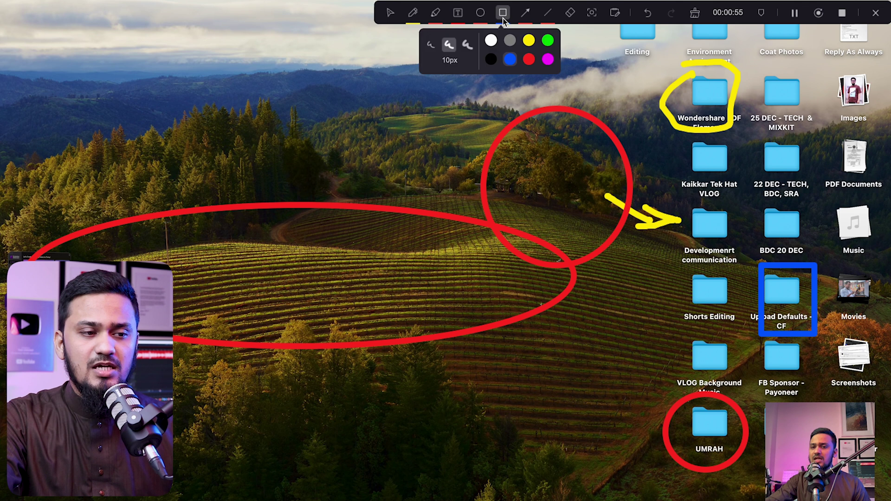
{"action": "left_click", "coordinate": [549, 42]}
{"action": "left_click_drag", "start_coordinate": [658, 130], "coordinate": [743, 191]}
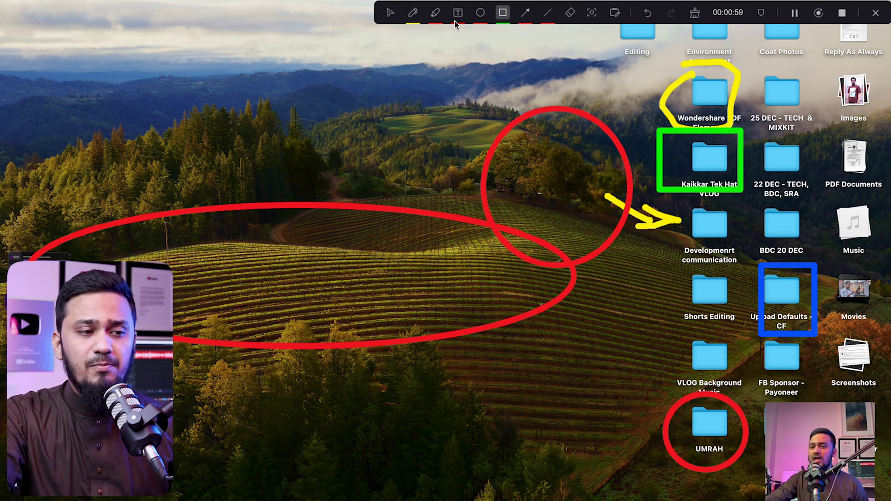
- Draw freehand red 16px strokes with the Highlight tool over the distant hills of the wallpaper
{"action": "left_click", "coordinate": [433, 17]}
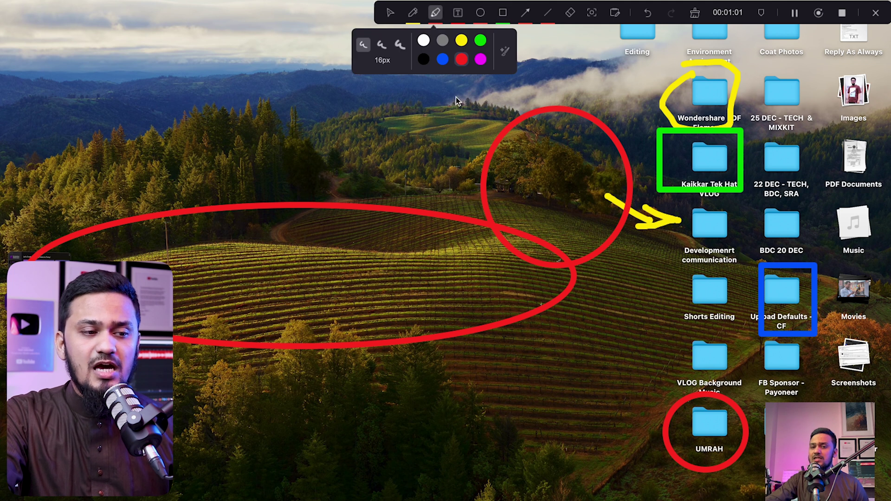
{"action": "left_click_drag", "start_coordinate": [456, 97], "coordinate": [461, 114]}
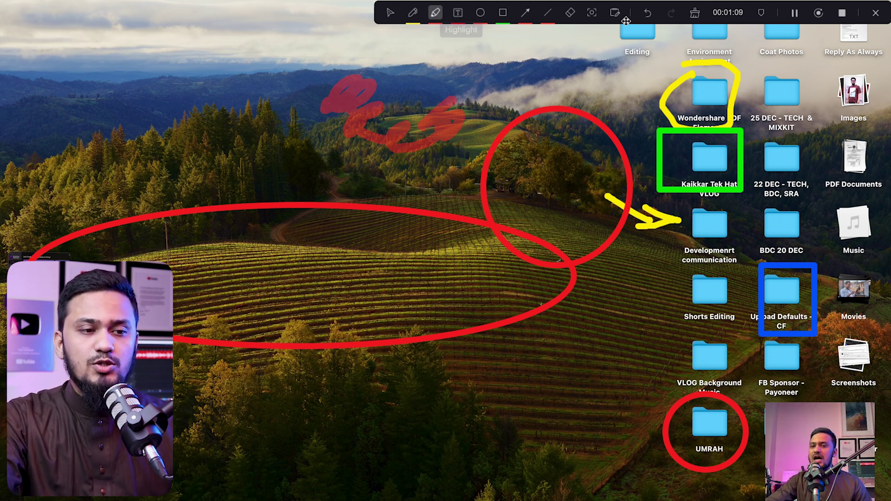
- Undo the annotations one by one until every drawing is gone from the desktop
{"action": "left_click", "coordinate": [648, 13]}
{"action": "left_click", "coordinate": [647, 13]}
{"action": "left_click", "coordinate": [647, 13]}
{"action": "left_click", "coordinate": [647, 13]}
{"action": "left_click", "coordinate": [648, 13]}
{"action": "left_click", "coordinate": [648, 13]}
{"action": "left_click", "coordinate": [648, 13]}
{"action": "left_click", "coordinate": [648, 13]}
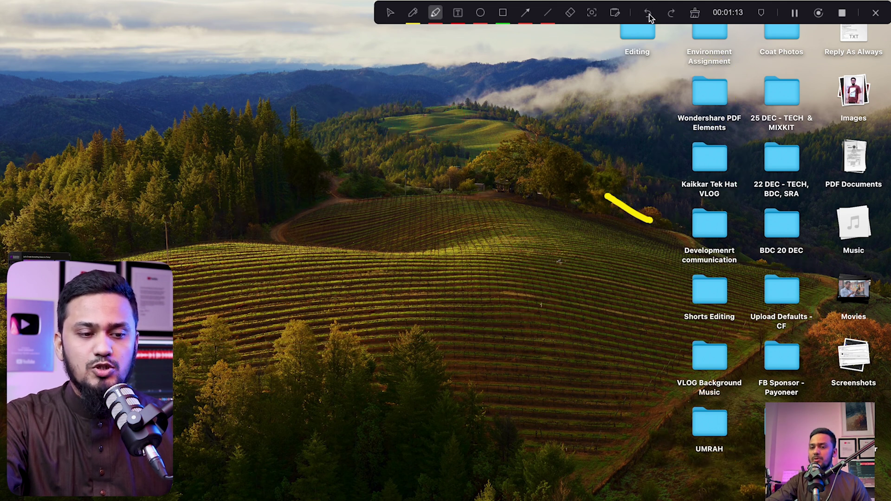
{"action": "left_click", "coordinate": [648, 13]}
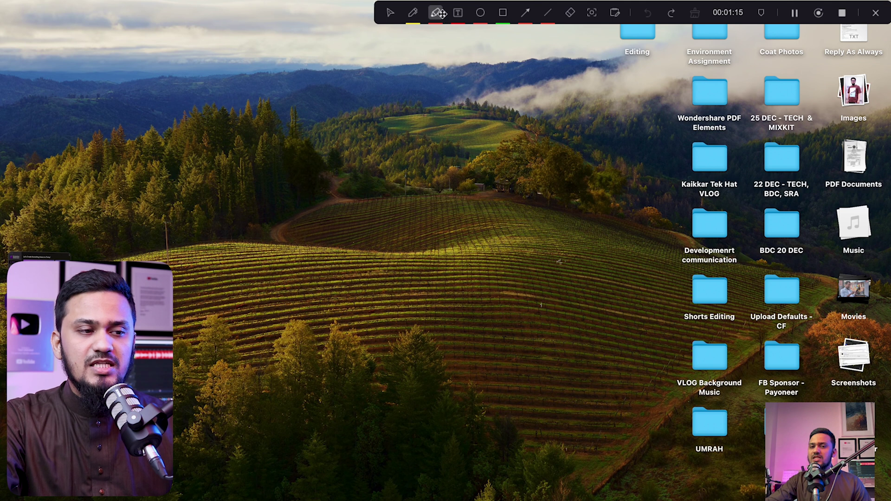
- Add a red text annotation "screen recording tutorial" with a second line "dfhkdjfd" over the sky, and place another empty text box beside Shorts Editing
{"action": "left_click", "coordinate": [458, 13]}
{"action": "left_click", "coordinate": [155, 64]}
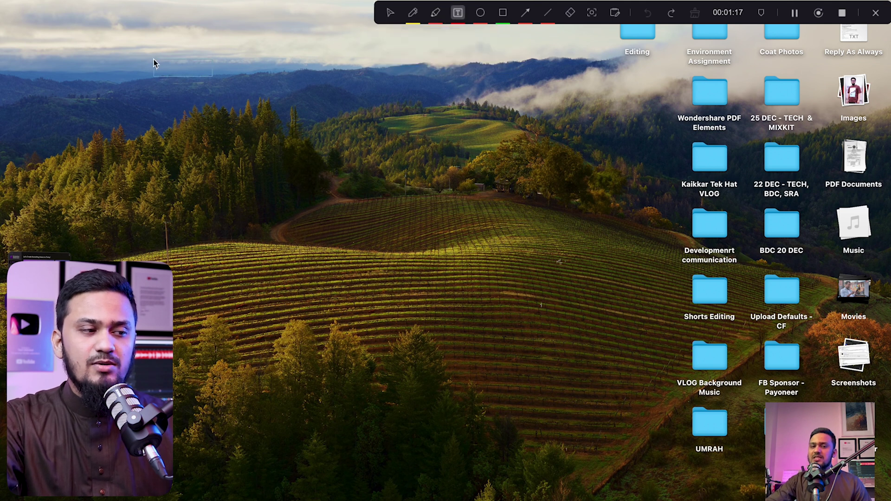
{"action": "type", "text": "screen rec"}
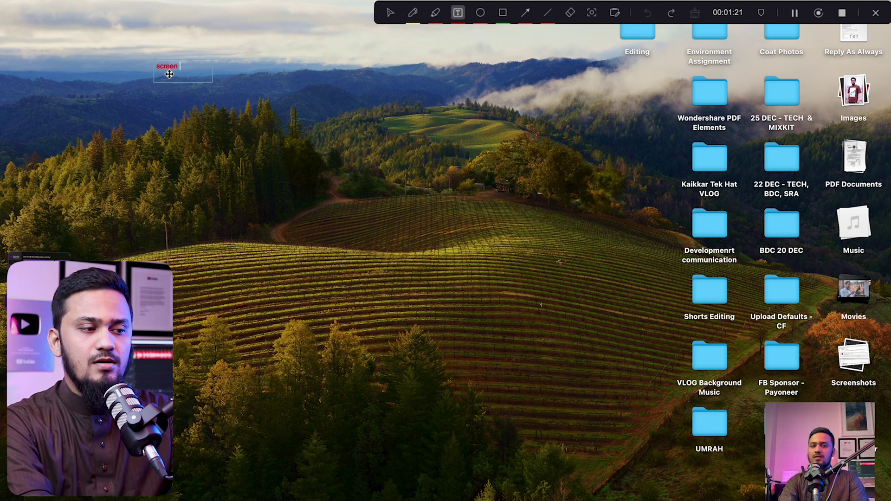
{"action": "type", "text": "od"}
{"action": "key", "text": "BackSpace"}
{"action": "type", "text": "rding tutorial"}
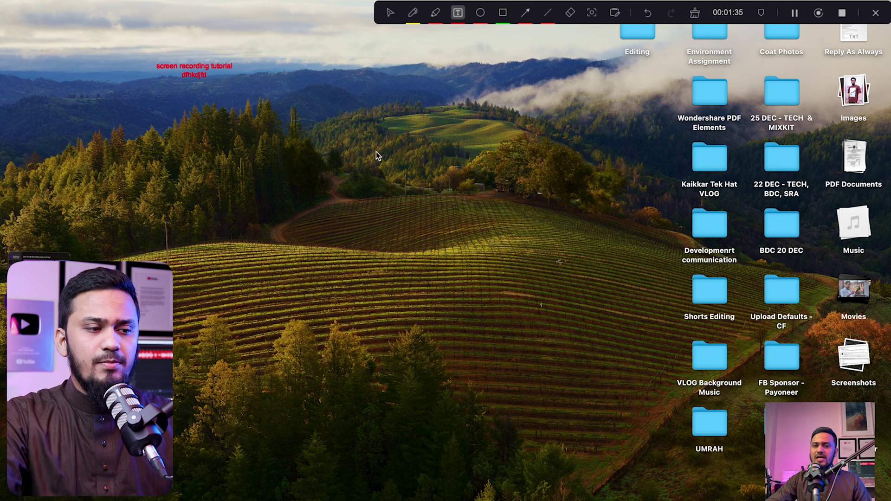
{"action": "left_click", "coordinate": [620, 319]}
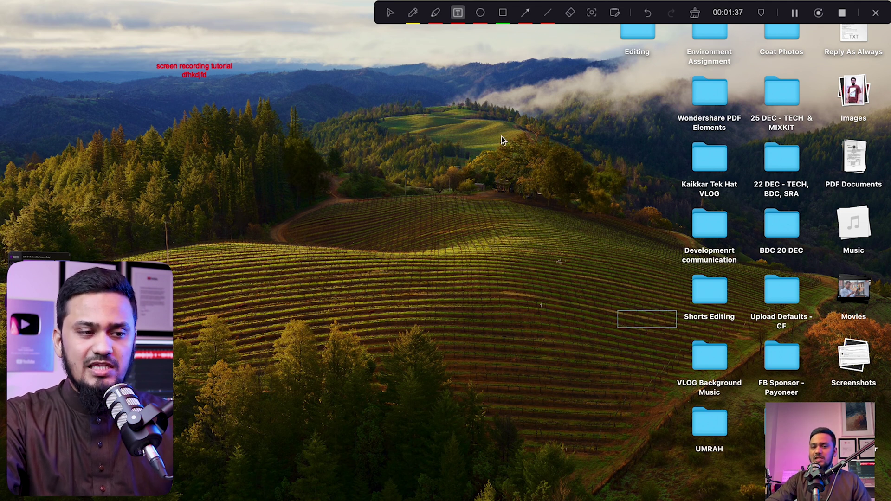
- Undo the text annotations and draw red arrows pointing at the Wondershare PDF Elements and Developmenrt communication folders
{"action": "left_click", "coordinate": [642, 17]}
{"action": "left_click", "coordinate": [642, 16]}
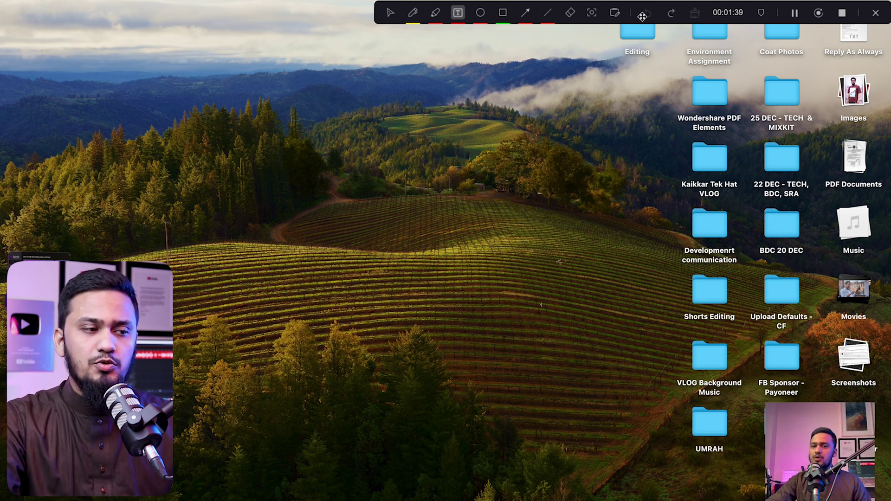
{"action": "left_click", "coordinate": [522, 17]}
{"action": "left_click_drag", "start_coordinate": [508, 141], "coordinate": [541, 160]}
{"action": "left_click_drag", "start_coordinate": [626, 210], "coordinate": [679, 226]}
{"action": "left_click_drag", "start_coordinate": [593, 65], "coordinate": [681, 88]}
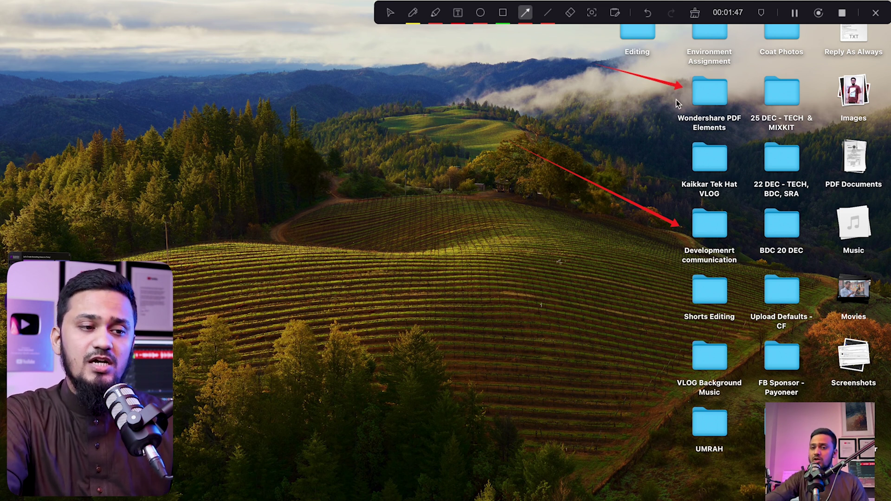
- Draw a red 10px straight line across the distant hills, and erase it together with both arrows
{"action": "left_click", "coordinate": [547, 14]}
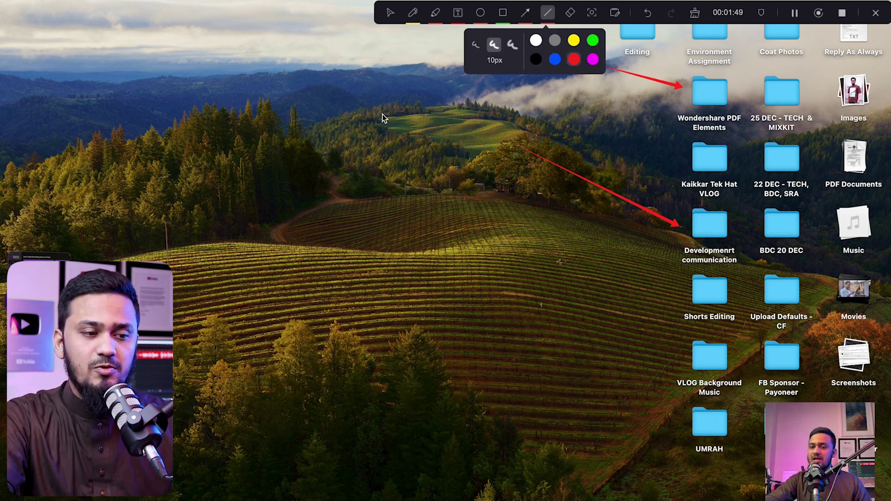
{"action": "left_click_drag", "start_coordinate": [381, 114], "coordinate": [624, 122]}
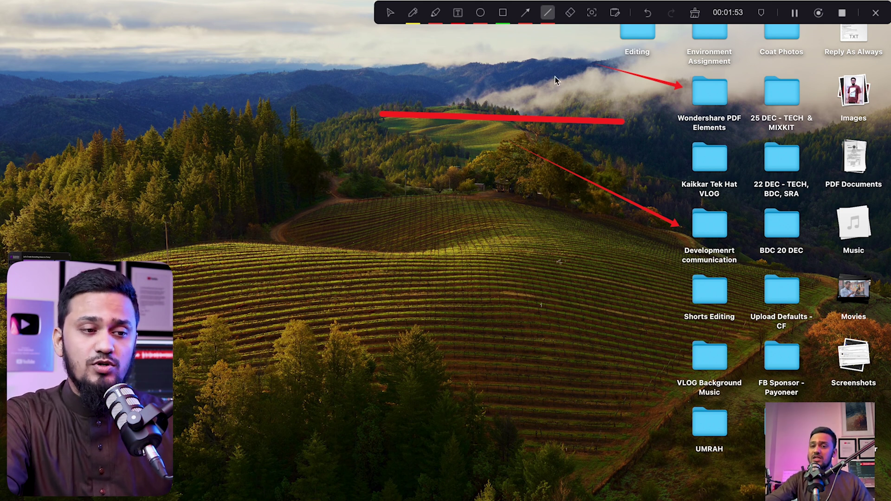
{"action": "left_click", "coordinate": [581, 121]}
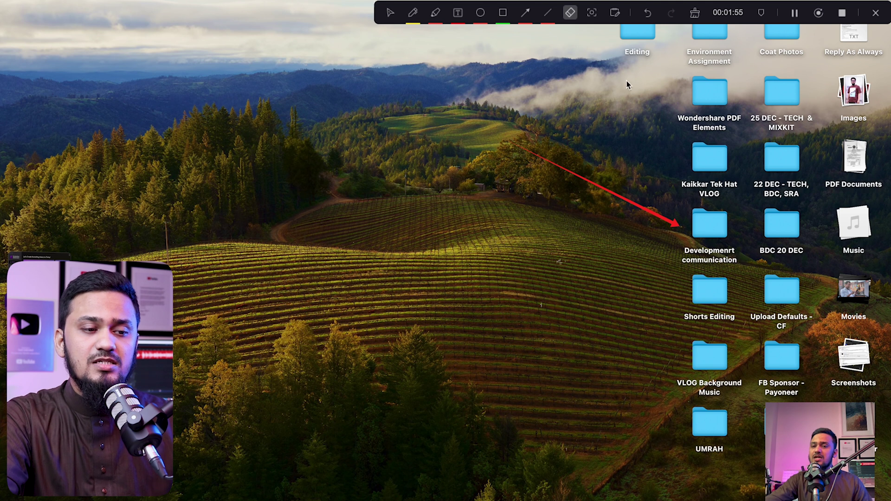
{"action": "left_click", "coordinate": [617, 189]}
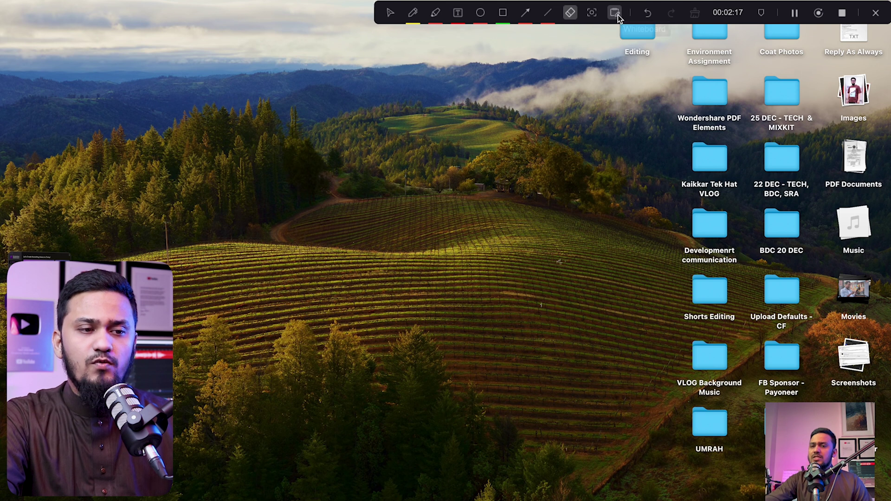
- Open the whiteboard and place a red 34pt text box near its middle
{"action": "left_click", "coordinate": [615, 14]}
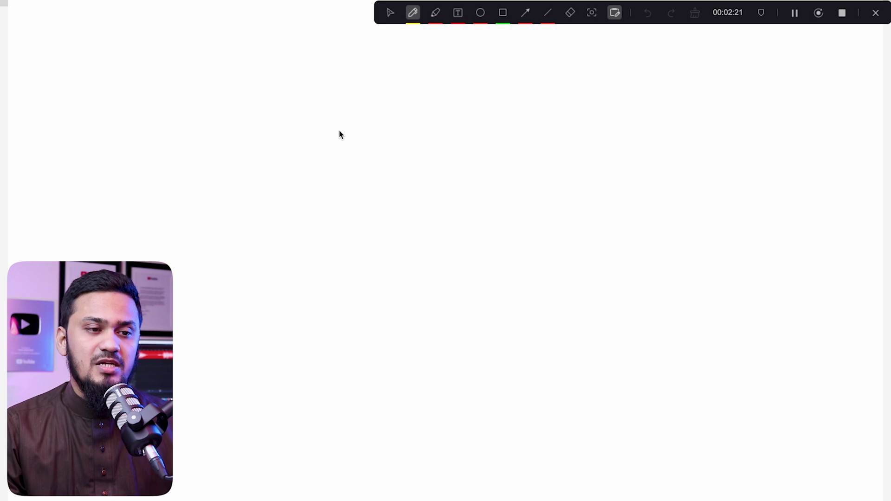
{"action": "left_click", "coordinate": [458, 12]}
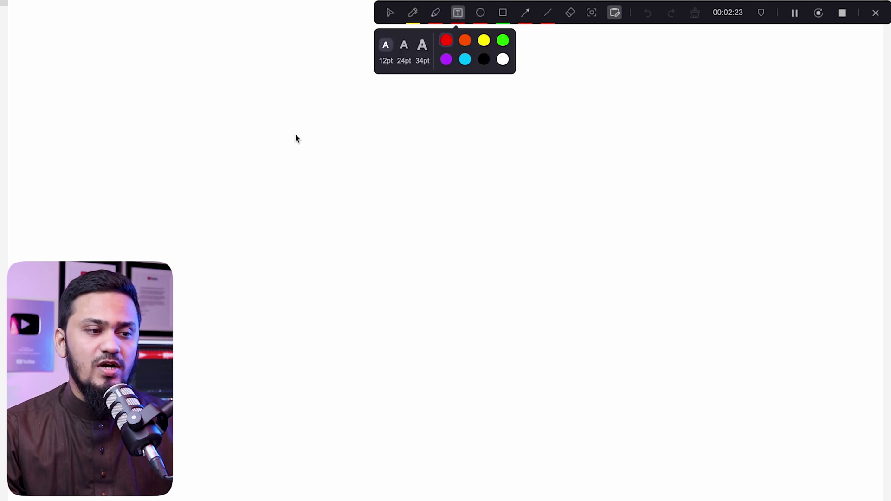
{"action": "left_click", "coordinate": [423, 46]}
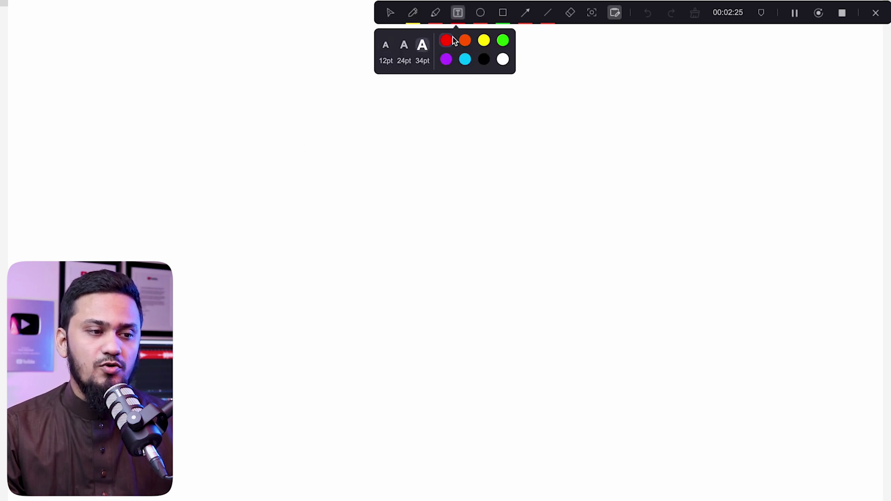
{"action": "left_click", "coordinate": [258, 179]}
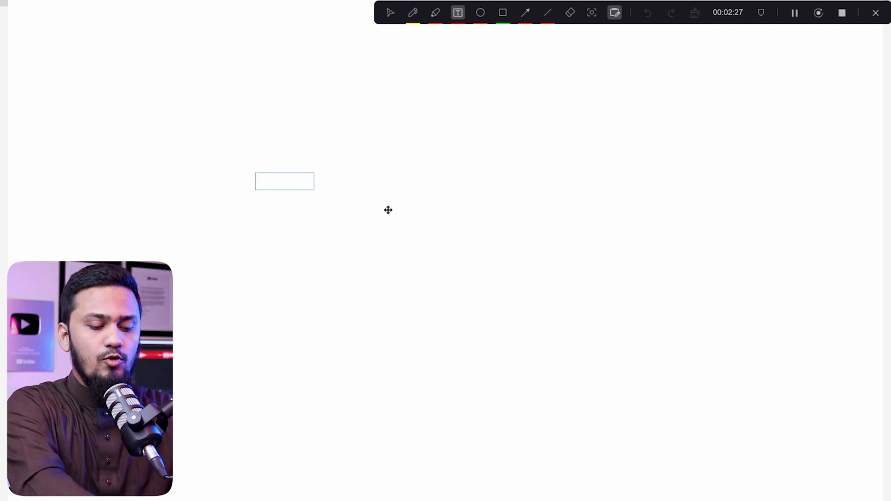
- Enter the presenter's full name followed by "FROM TECH UNLIMITED" in the whiteboard text box, and pick the 10px red Ellipse tool
{"action": "type", "text": "SAIFUR RAHMAN"}
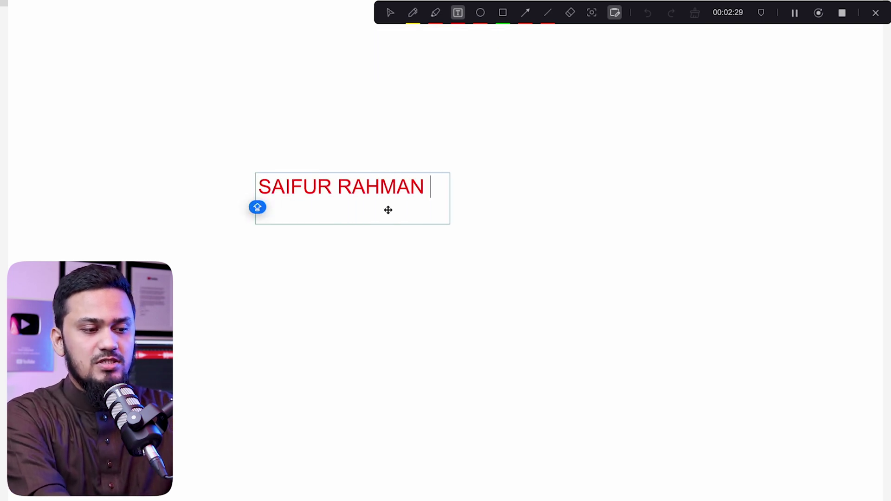
{"action": "type", "text": " AZIM AZIM AFROM"}
{"action": "key", "text": "BackSpace"}
{"action": "key", "text": "BackSpace"}
{"action": "key", "text": "BackSpace"}
{"action": "key", "text": "BackSpace"}
{"action": "key", "text": "BackSpace"}
{"action": "type", "text": "FROM TECH UNLIMITED"}
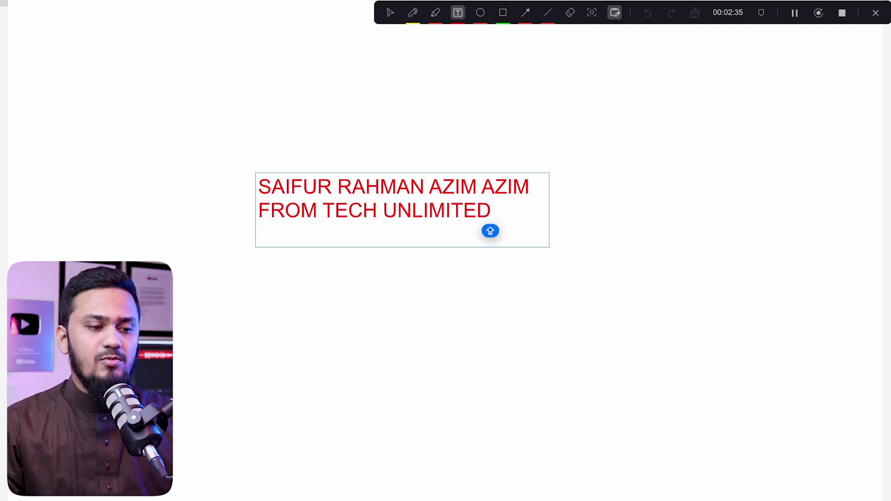
{"action": "left_click", "coordinate": [611, 358]}
{"action": "left_click", "coordinate": [480, 12]}
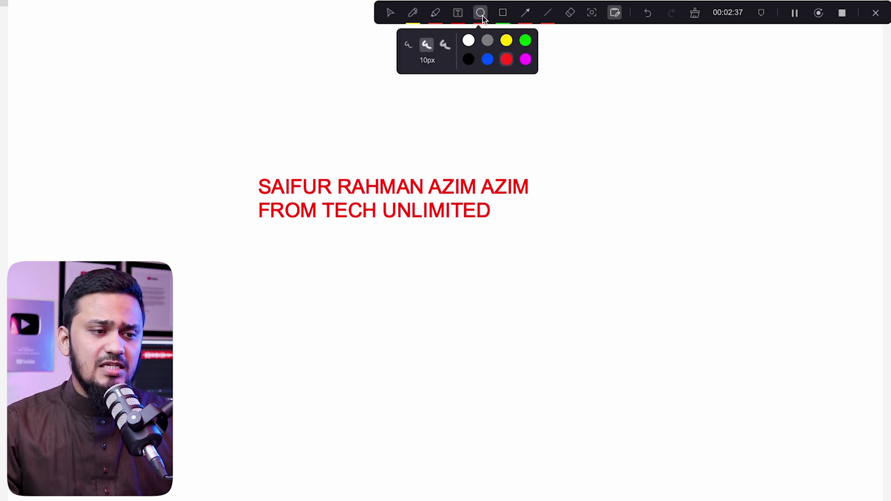
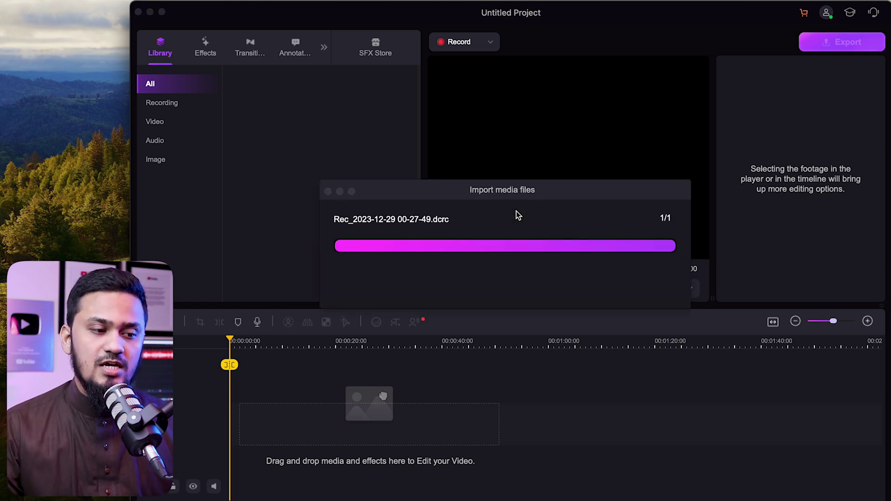
- Maximize the editor window and try to trim the start of the recording's clips to 00:00:11
{"action": "left_click", "coordinate": [162, 12]}
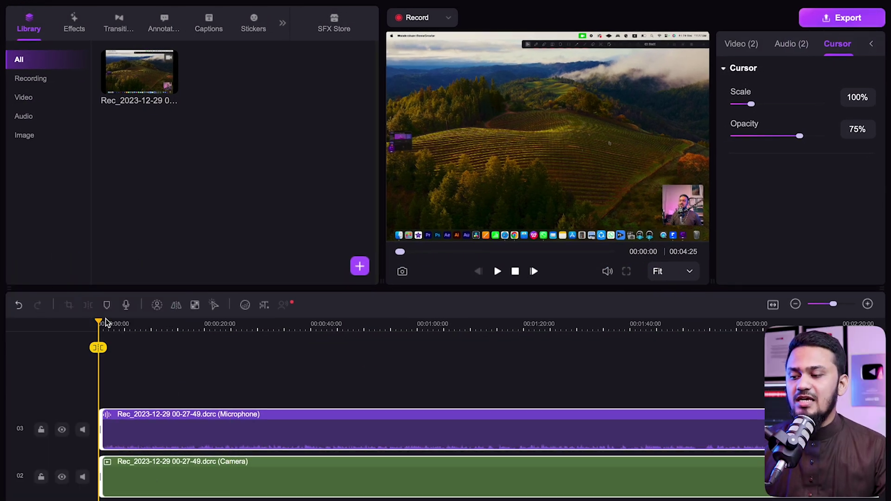
{"action": "left_click", "coordinate": [161, 328]}
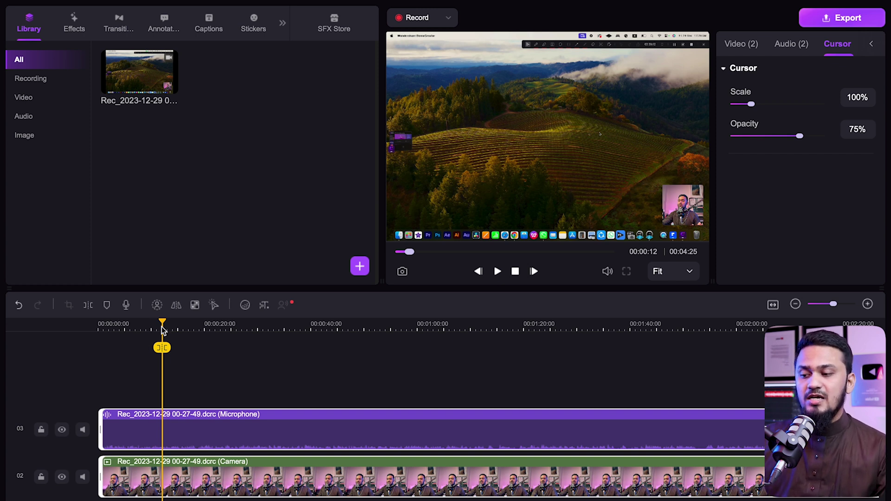
{"action": "key", "text": "Home"}
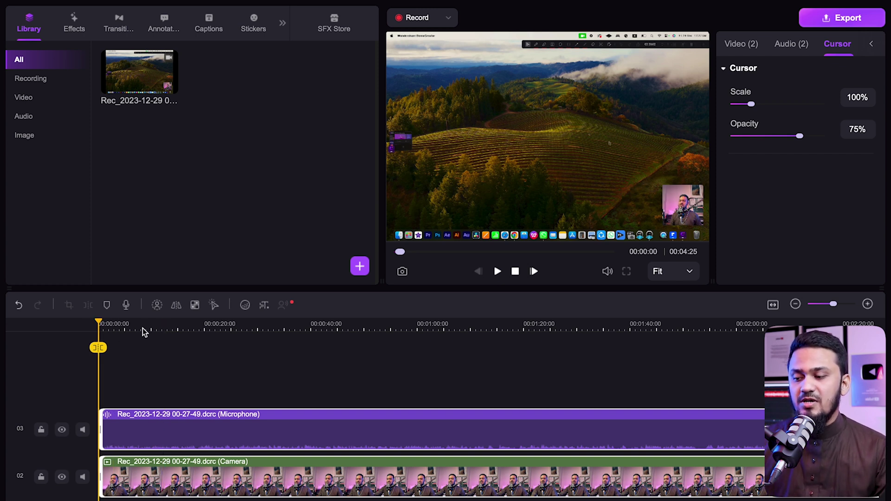
{"action": "left_click", "coordinate": [155, 331]}
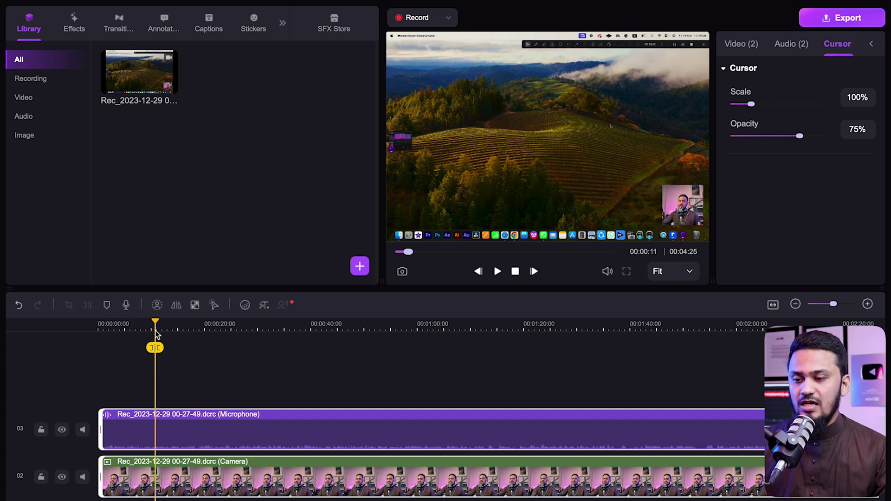
{"action": "left_click_drag", "start_coordinate": [99, 431], "coordinate": [156, 431]}
{"action": "left_click_drag", "start_coordinate": [215, 437], "coordinate": [158, 435]}
- Split the recording's microphone clip at 00:01:26, and split the camera and remaining tracks at the same point
{"action": "right_click", "coordinate": [544, 433]}
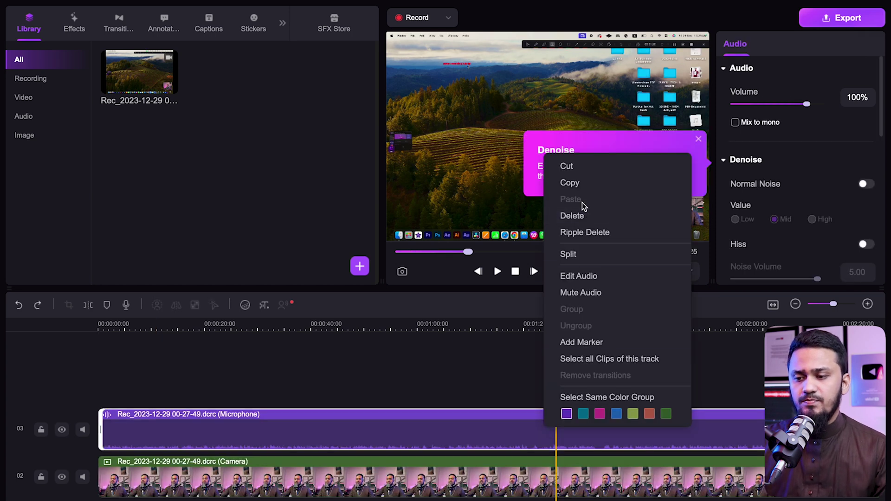
{"action": "left_click", "coordinate": [568, 255]}
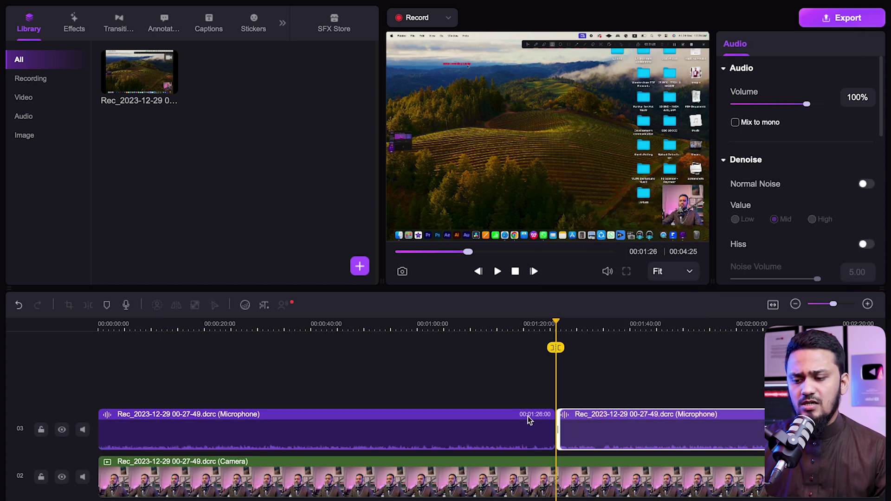
{"action": "left_click", "coordinate": [466, 353]}
{"action": "left_click_drag", "start_coordinate": [467, 362], "coordinate": [519, 499]}
{"action": "right_click", "coordinate": [524, 449]}
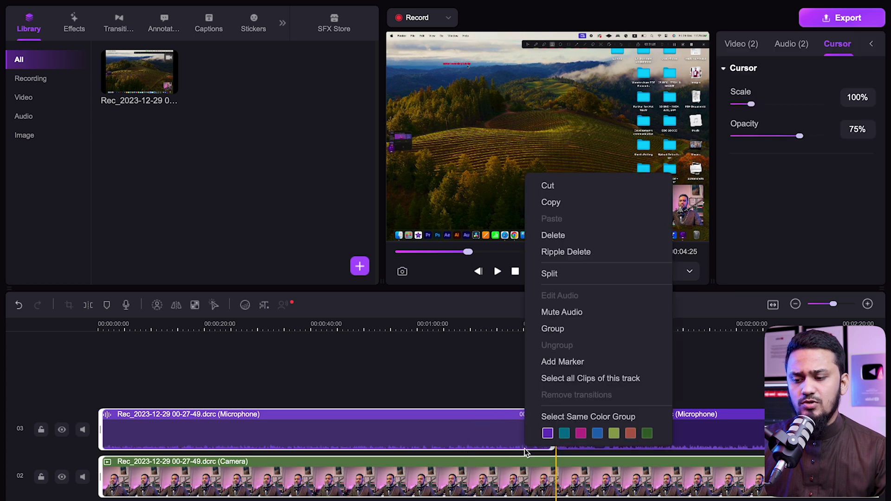
{"action": "left_click", "coordinate": [561, 274]}
{"action": "left_click", "coordinate": [470, 398]}
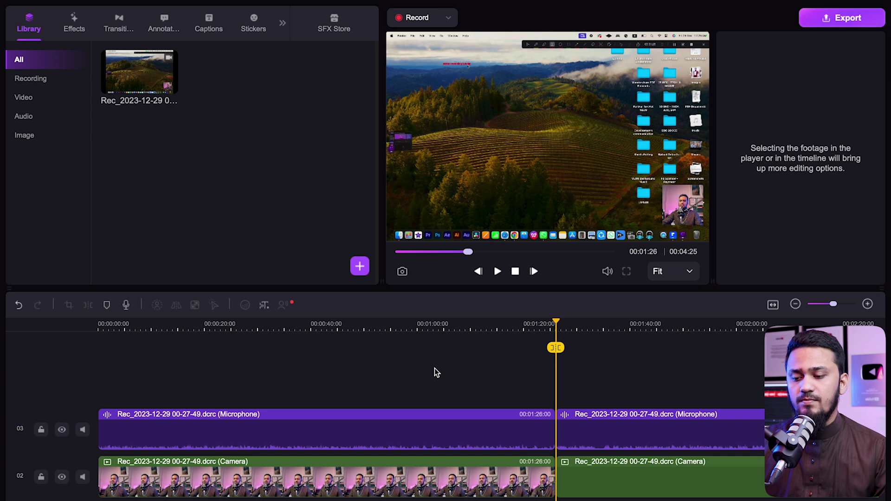
- Try deleting the section before 00:01:26 from all tracks, and undo the deletion and the splits
{"action": "left_click_drag", "start_coordinate": [434, 372], "coordinate": [483, 499]}
{"action": "key", "text": "Delete"}
{"action": "key", "text": "ctrl+z"}
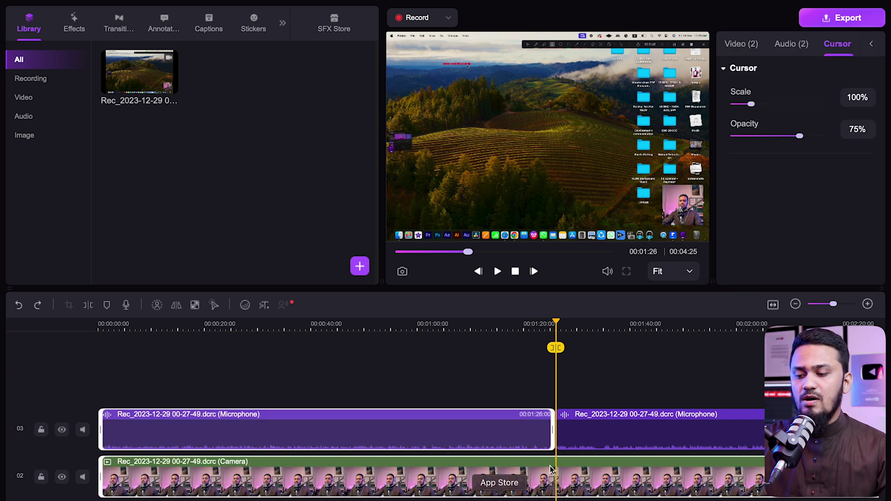
{"action": "key", "text": "ctrl+z"}
- Zoom the timeline out to show the whole recording, and view the preview at 25% before returning it to Fit
{"action": "mouse_move", "coordinate": [832, 304]}
{"action": "left_mouse_down"}
{"action": "mouse_move", "coordinate": [820, 304]}
{"action": "mouse_move", "coordinate": [829, 304]}
{"action": "left_mouse_up"}
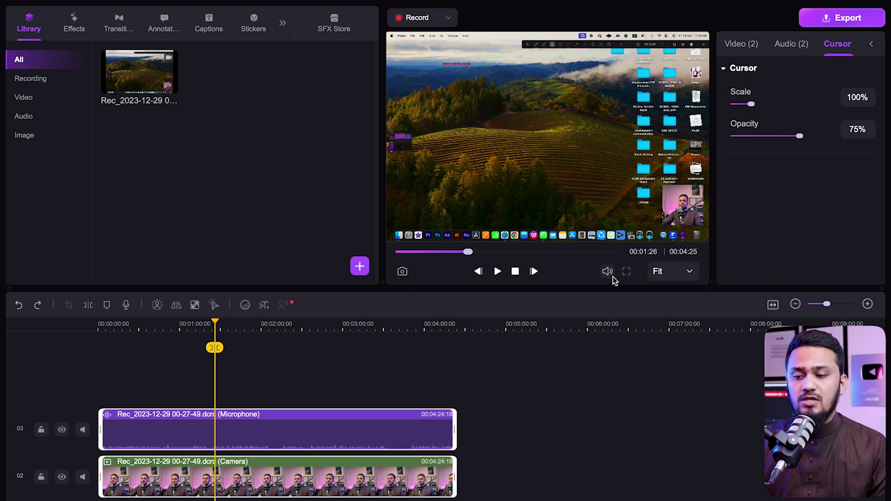
{"action": "left_click", "coordinate": [681, 272]}
{"action": "left_click", "coordinate": [678, 323]}
{"action": "left_click", "coordinate": [680, 271]}
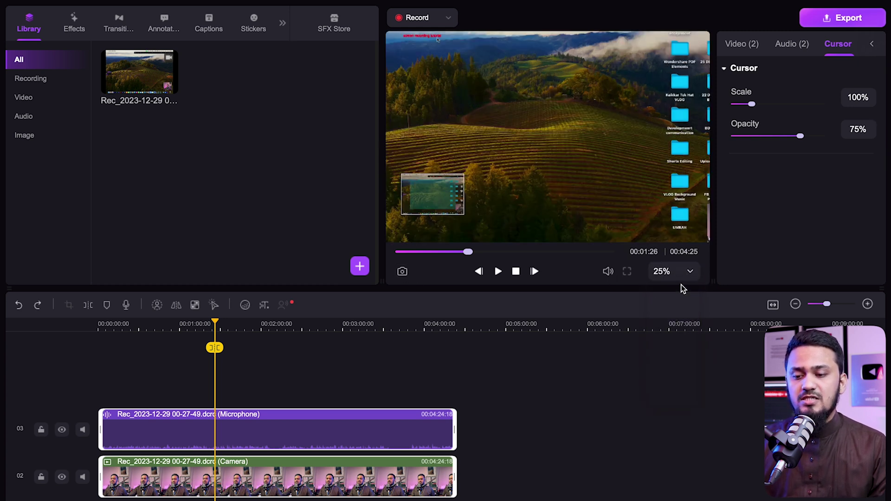
{"action": "left_click", "coordinate": [670, 296]}
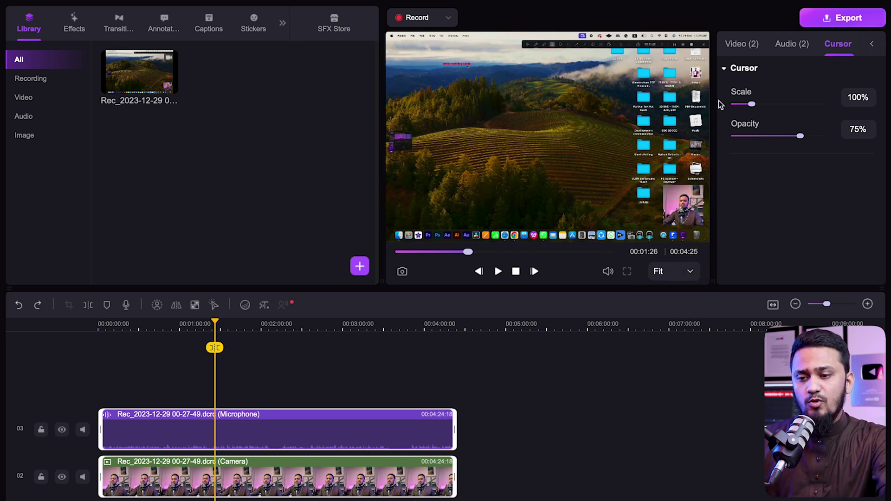
- Set the recorded cursor's scale to 226% and enlarge the preview pane in width and height
{"action": "left_click_drag", "start_coordinate": [752, 104], "coordinate": [773, 104]}
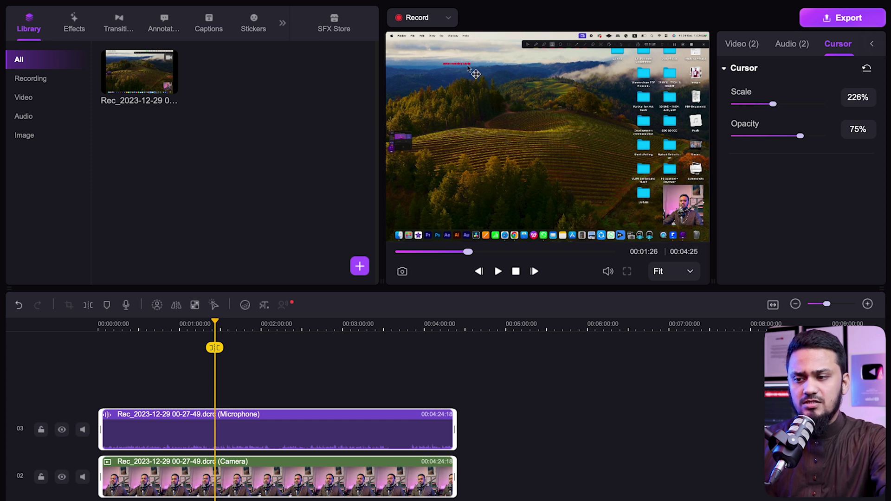
{"action": "left_click_drag", "start_coordinate": [378, 217], "coordinate": [306, 220]}
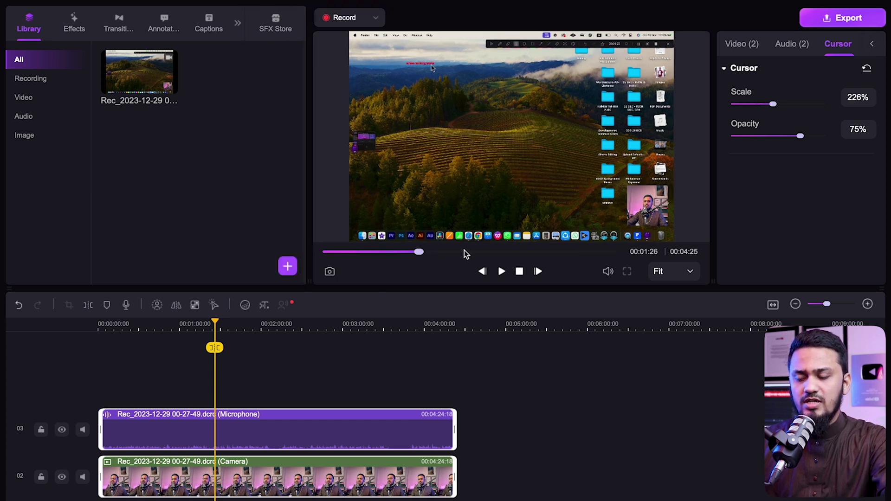
{"action": "left_click_drag", "start_coordinate": [466, 287], "coordinate": [494, 360]}
- Increase the recorded cursor's scale further and slightly adjust its opacity
{"action": "left_click_drag", "start_coordinate": [767, 106], "coordinate": [793, 104]}
{"action": "mouse_move", "coordinate": [801, 137]}
{"action": "left_mouse_down"}
{"action": "mouse_move", "coordinate": [757, 141]}
{"action": "mouse_move", "coordinate": [815, 141]}
{"action": "mouse_move", "coordinate": [802, 137]}
{"action": "left_mouse_up"}
- Review the recording's audio settings, including volume, denoise, voice changer and speed
{"action": "left_click", "coordinate": [792, 44]}
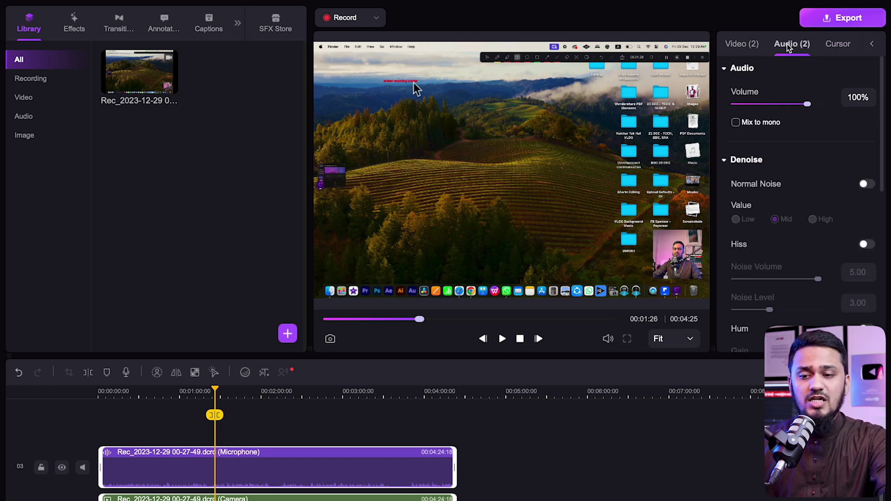
{"action": "scroll", "coordinate": [852, 184], "scroll_direction": "down", "scroll_amount": 10}
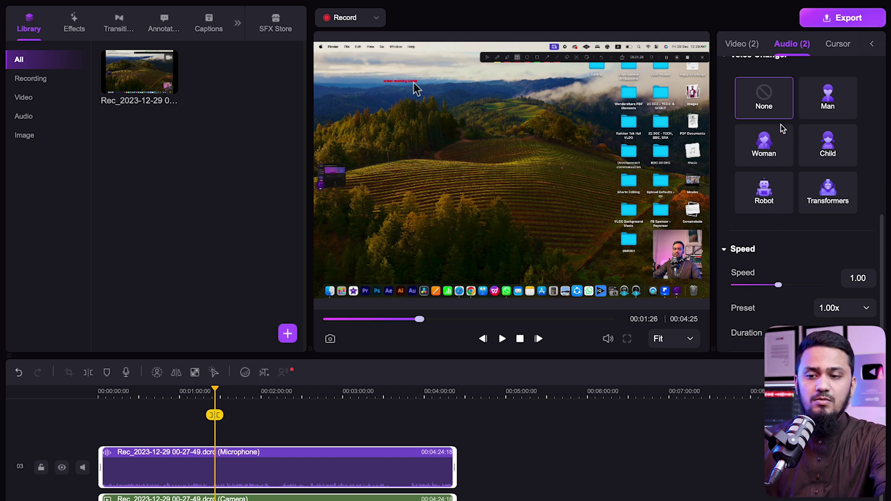
{"action": "scroll", "coordinate": [781, 126], "scroll_direction": "up", "scroll_amount": 2}
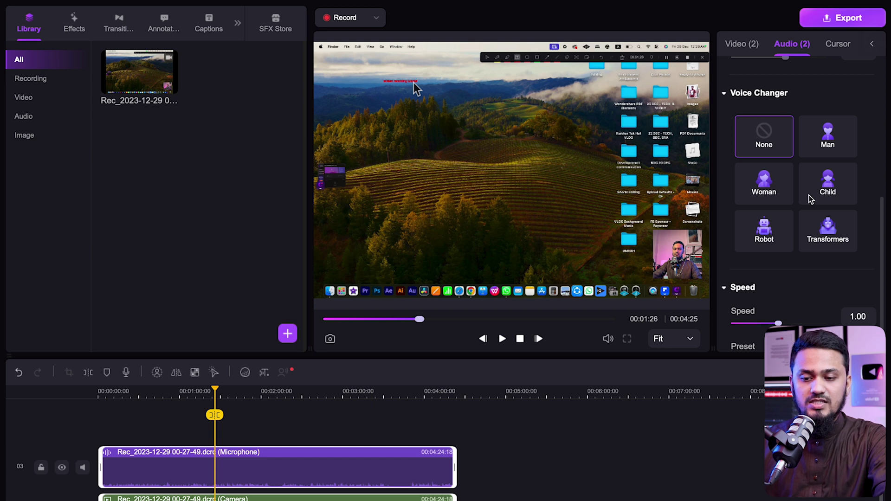
{"action": "scroll", "coordinate": [807, 204], "scroll_direction": "down", "scroll_amount": 2}
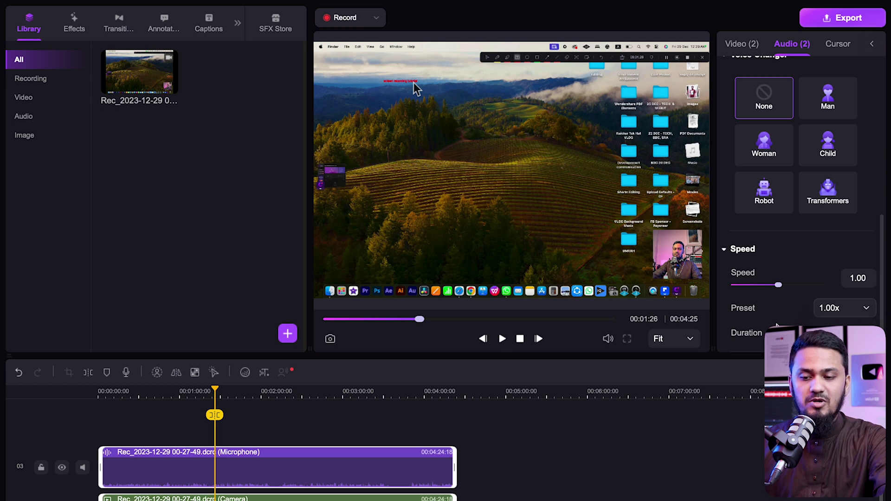
{"action": "scroll", "coordinate": [777, 326], "scroll_direction": "up", "scroll_amount": 10}
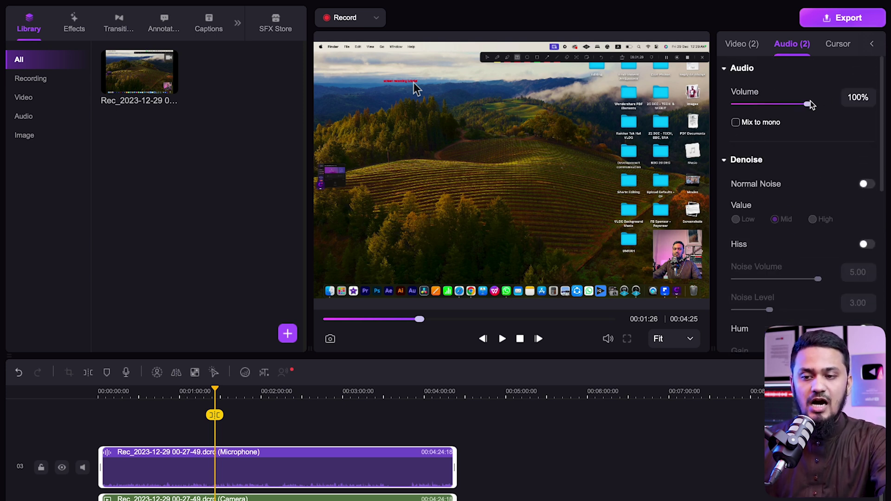
- Set the transform scale of the selected video clips to 102%
{"action": "left_click", "coordinate": [742, 44]}
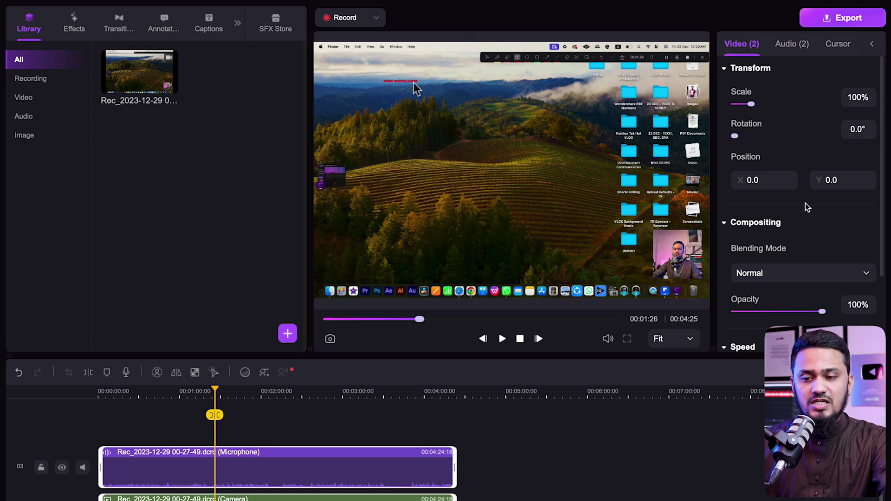
{"action": "mouse_move", "coordinate": [751, 104]}
{"action": "left_mouse_down"}
{"action": "mouse_move", "coordinate": [768, 104]}
{"action": "mouse_move", "coordinate": [752, 106]}
{"action": "left_mouse_up"}
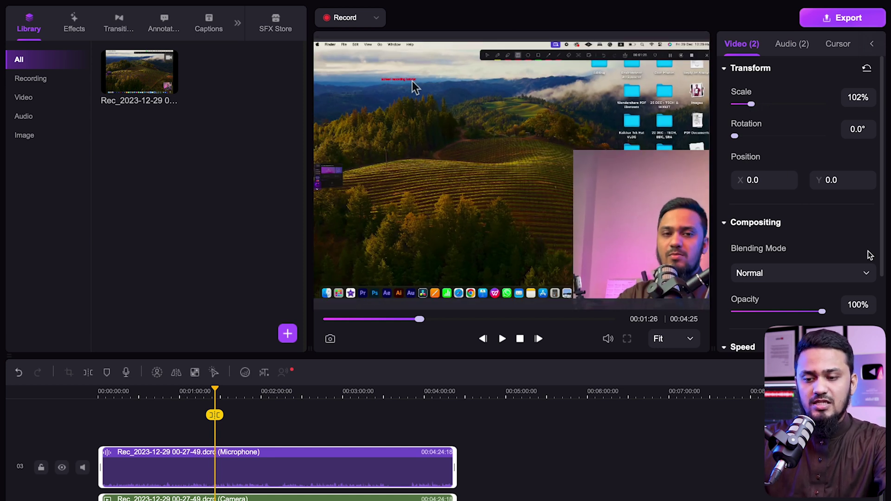
- Undo the last scale change and review the selected clips' blending mode, opacity and speed settings
{"action": "key", "text": "ctrl+z"}
{"action": "scroll", "coordinate": [838, 254], "scroll_direction": "down", "scroll_amount": 1}
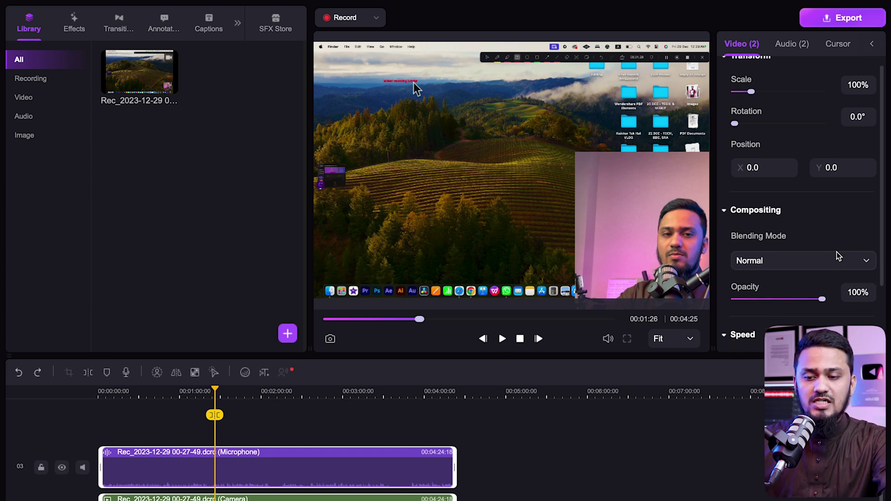
{"action": "left_click", "coordinate": [811, 260]}
{"action": "left_click", "coordinate": [812, 263]}
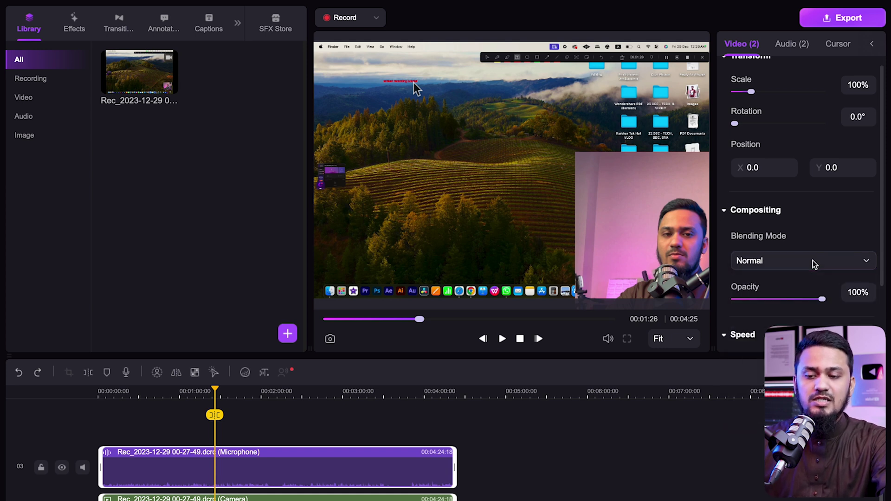
{"action": "scroll", "coordinate": [826, 243], "scroll_direction": "down", "scroll_amount": 7}
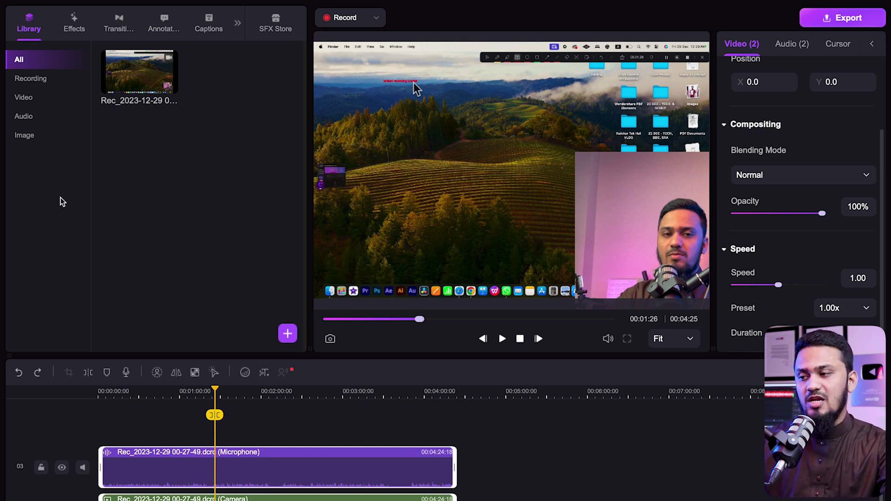
- Return the playhead to the start and look through the library's Recording, Video, Audio and Image categories
{"action": "left_click_drag", "start_coordinate": [124, 397], "coordinate": [98, 393]}
{"action": "left_click", "coordinate": [48, 79]}
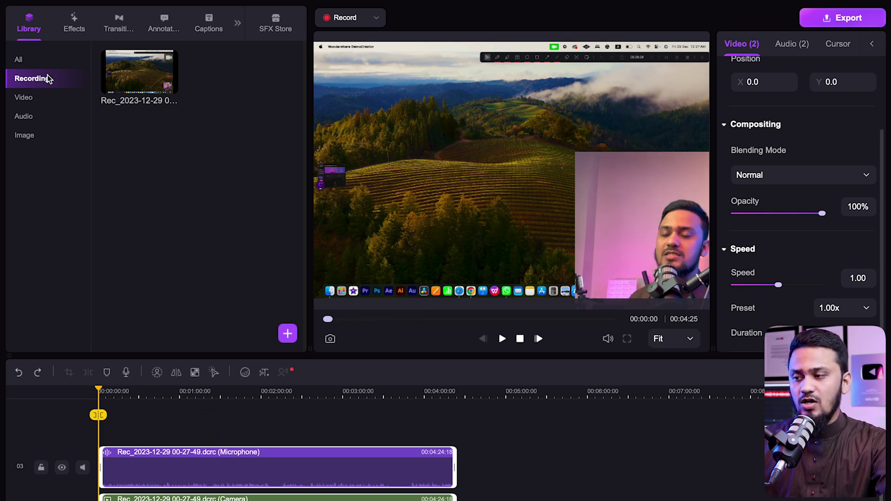
{"action": "left_click", "coordinate": [39, 101]}
{"action": "left_click", "coordinate": [40, 116]}
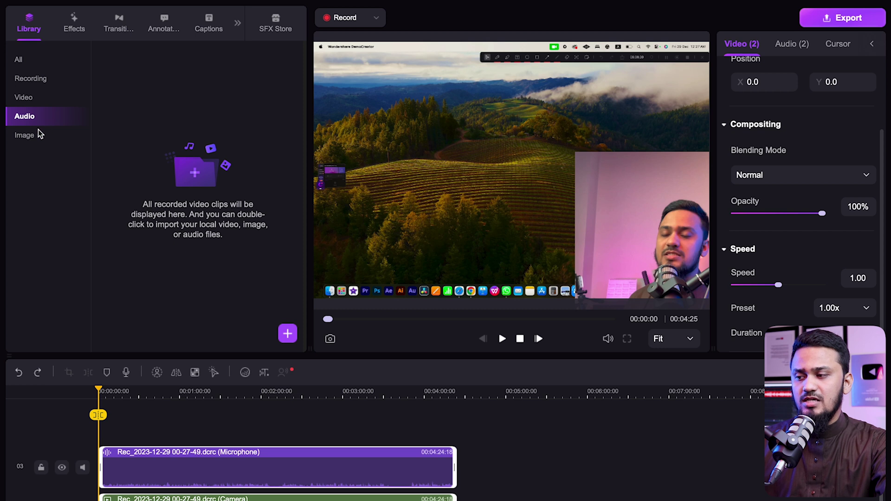
{"action": "left_click", "coordinate": [38, 137]}
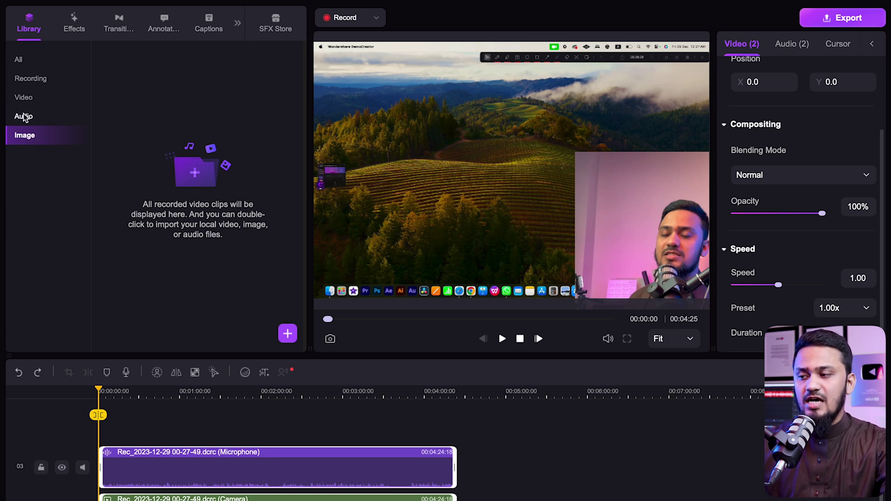
{"action": "left_click", "coordinate": [21, 61]}
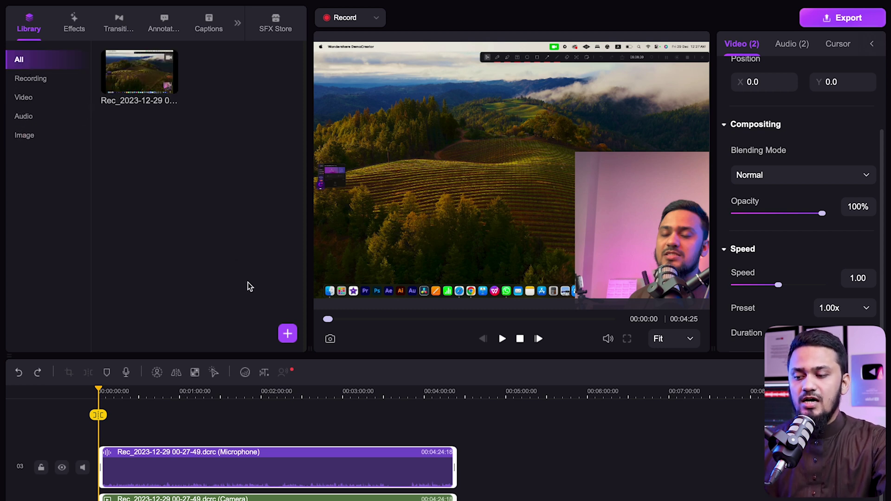
- Look at the media import options and the available advanced effects
{"action": "left_click", "coordinate": [287, 335]}
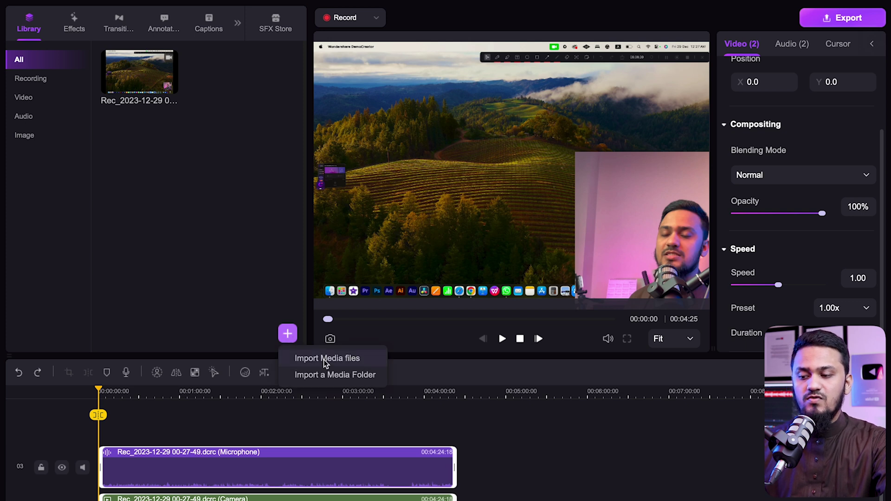
{"action": "left_click", "coordinate": [154, 138]}
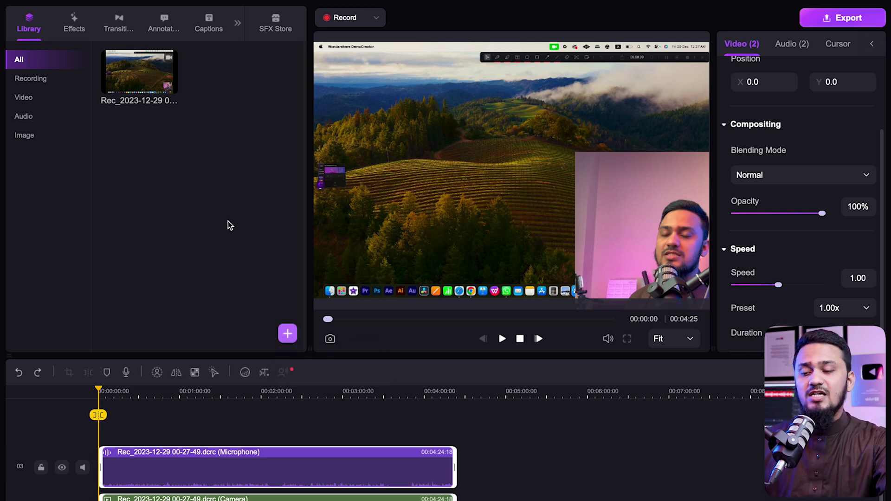
{"action": "left_click", "coordinate": [286, 337]}
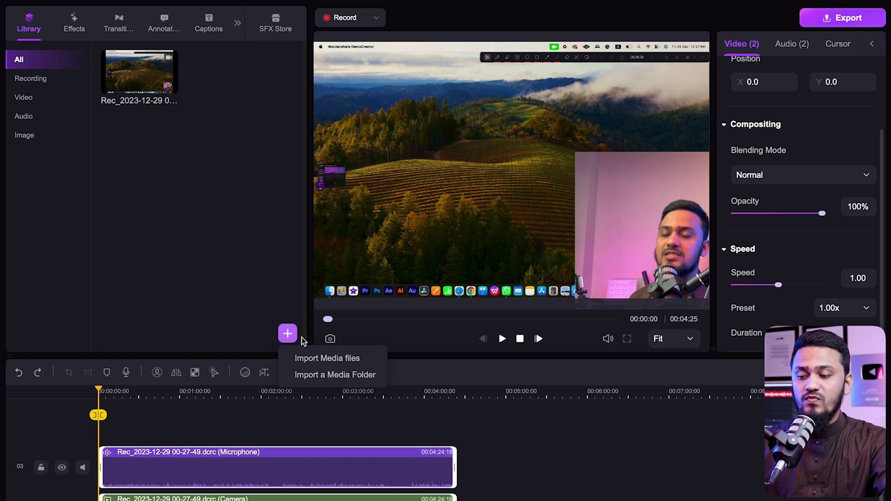
{"action": "left_click", "coordinate": [163, 130]}
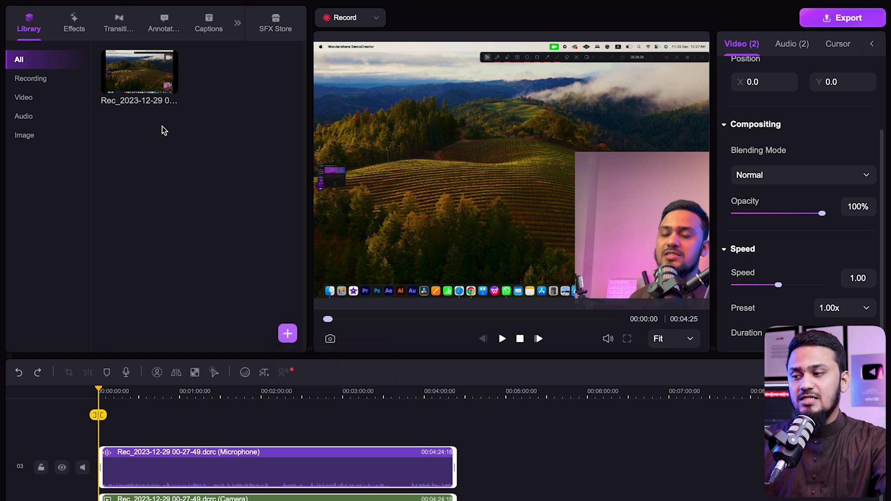
{"action": "left_click", "coordinate": [72, 26]}
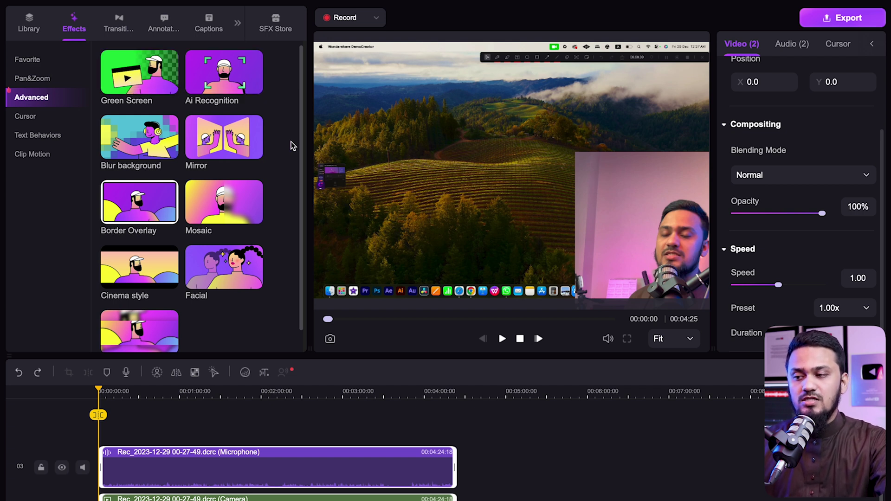
{"action": "left_click", "coordinate": [233, 91]}
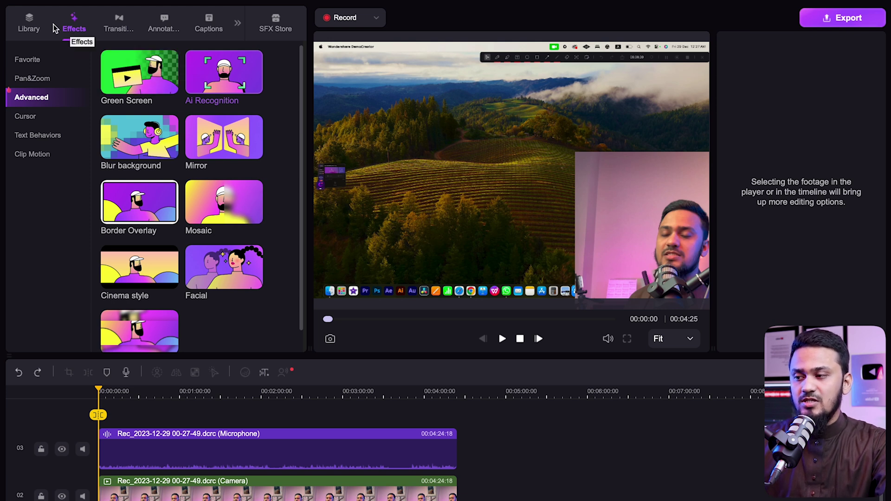
- Import the mixkit female reporter and production_id crowd videos from the DemoCreator folder into the library
{"action": "left_click", "coordinate": [31, 27]}
{"action": "right_click", "coordinate": [207, 175]}
{"action": "left_click", "coordinate": [227, 257]}
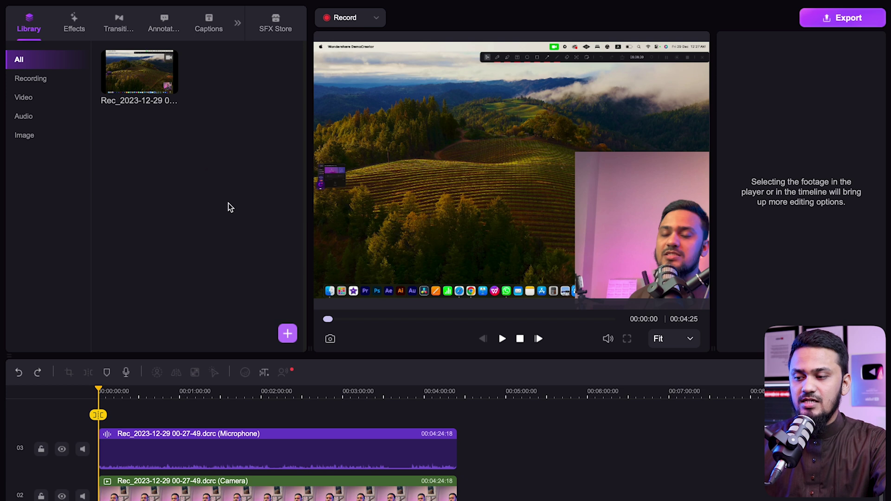
{"action": "right_click", "coordinate": [229, 204]}
{"action": "left_click", "coordinate": [244, 217]}
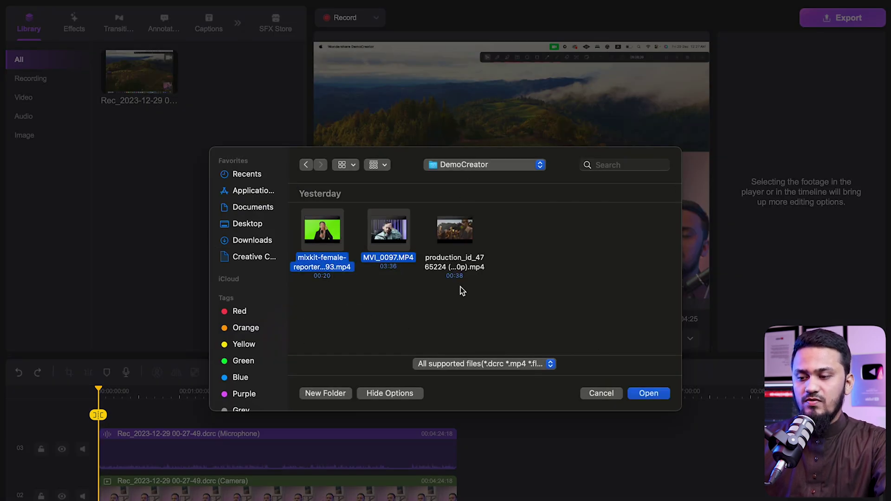
{"action": "left_click", "coordinate": [459, 290]}
{"action": "double_click", "coordinate": [453, 228]}
- Add the crowd video to the timeline and place it at the start, directly ahead of the recording's clips
{"action": "left_click_drag", "start_coordinate": [224, 72], "coordinate": [483, 488]}
{"action": "left_click", "coordinate": [234, 420]}
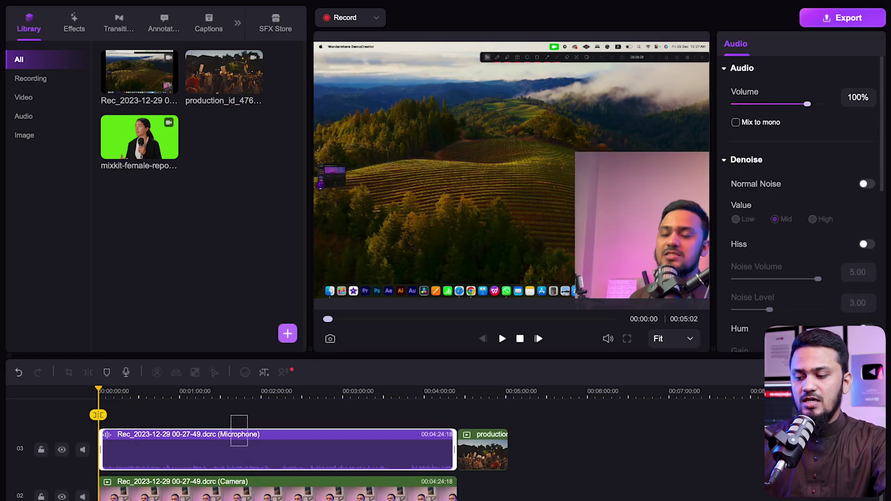
{"action": "scroll", "coordinate": [232, 418], "scroll_direction": "down", "scroll_amount": 1}
{"action": "key", "text": "ctrl+a"}
{"action": "left_click_drag", "start_coordinate": [225, 438], "coordinate": [640, 448]}
{"action": "left_click_drag", "start_coordinate": [482, 431], "coordinate": [123, 432]}
{"action": "left_click", "coordinate": [681, 452]}
{"action": "left_click_drag", "start_coordinate": [682, 453], "coordinate": [322, 452]}
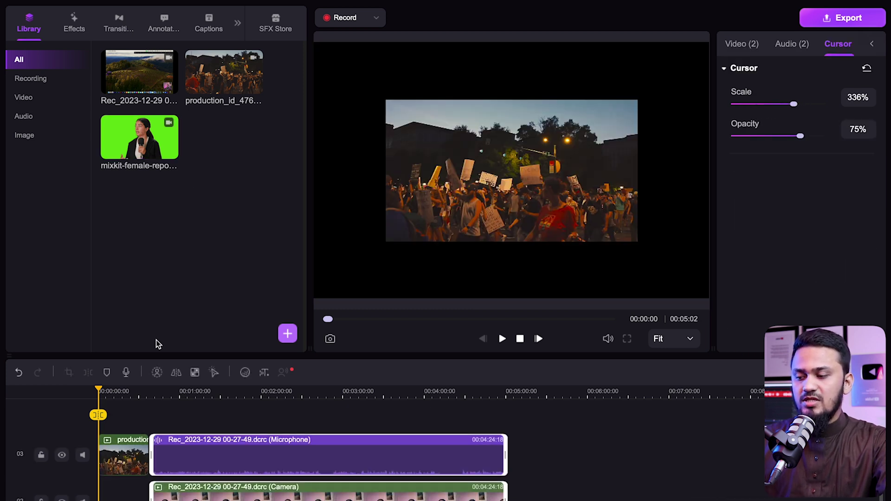
- Enlarge the crowd clip in the preview so that it fills the whole frame
{"action": "left_click", "coordinate": [125, 416]}
{"action": "left_click", "coordinate": [478, 236]}
{"action": "left_click_drag", "start_coordinate": [638, 241], "coordinate": [679, 297]}
{"action": "key", "text": "ctrl+z"}
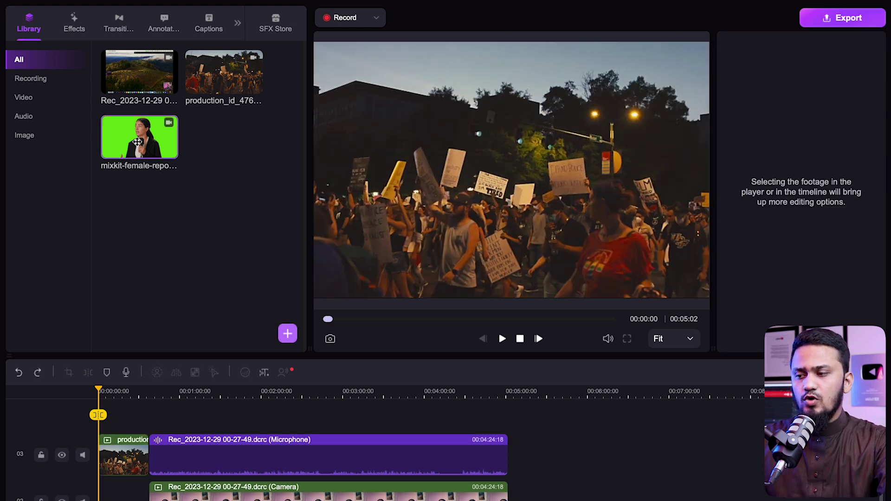
- Place the green-screen reporter clip on a track above the crowd clip and scale it to 183% at X 291.4, Y 2.0
{"action": "left_click_drag", "start_coordinate": [139, 140], "coordinate": [95, 420]}
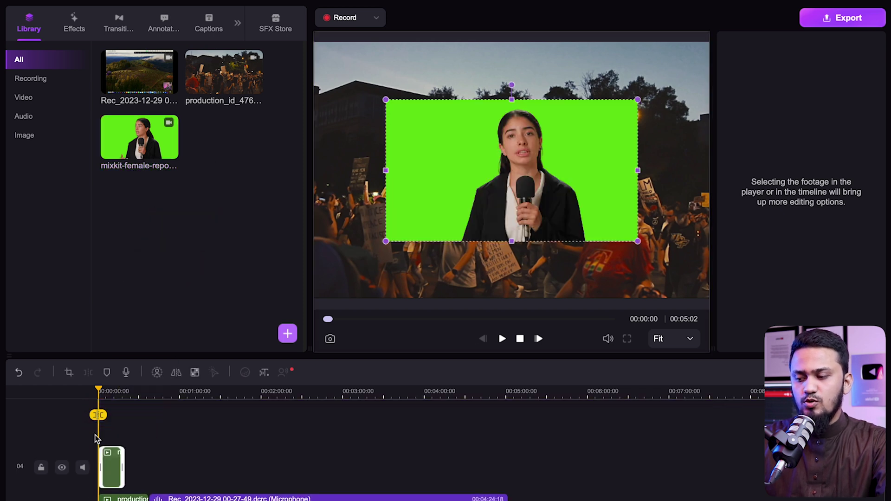
{"action": "left_click", "coordinate": [112, 393]}
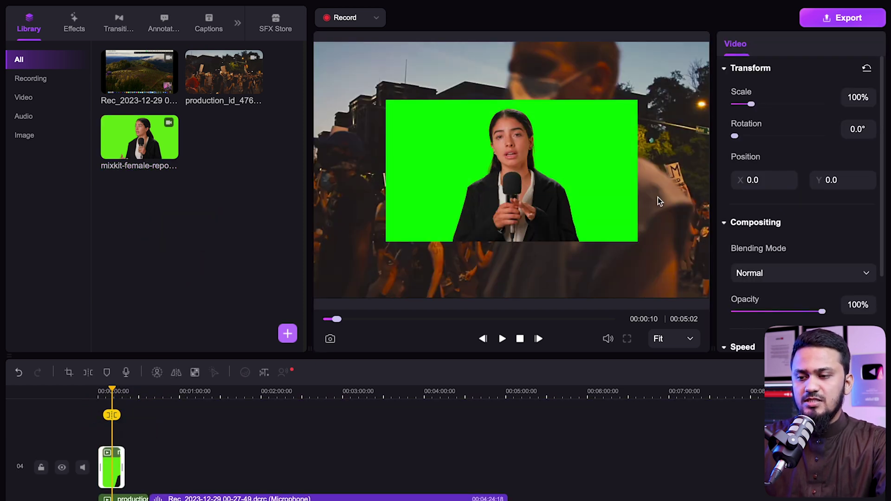
{"action": "left_click", "coordinate": [603, 200]}
{"action": "left_click_drag", "start_coordinate": [639, 242], "coordinate": [681, 288]}
{"action": "left_click_drag", "start_coordinate": [589, 234], "coordinate": [515, 195]}
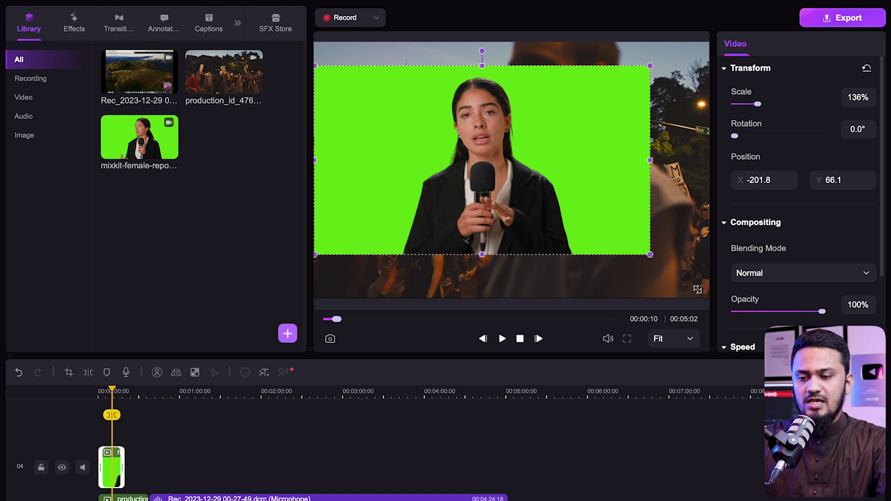
{"action": "left_click_drag", "start_coordinate": [697, 290], "coordinate": [708, 301]}
{"action": "left_click_drag", "start_coordinate": [522, 65], "coordinate": [527, 40]}
{"action": "key", "text": "ctrl+z"}
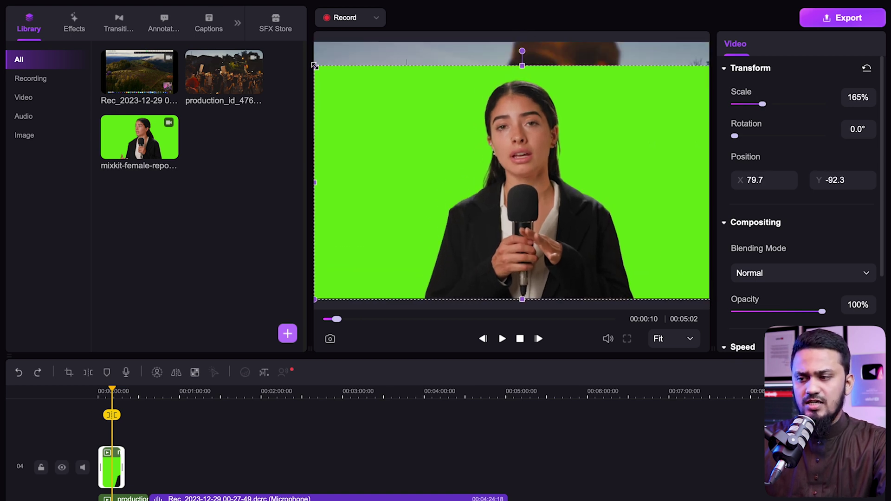
{"action": "left_click_drag", "start_coordinate": [314, 66], "coordinate": [313, 42]}
{"action": "left_click_drag", "start_coordinate": [385, 100], "coordinate": [431, 103]}
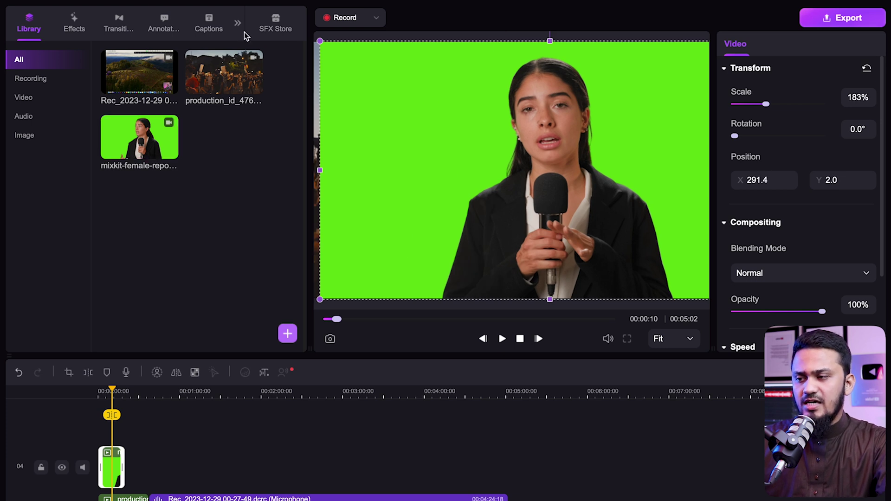
- Apply the Green Screen effect to the reporter clip and play back the composite
{"action": "left_click", "coordinate": [118, 28]}
{"action": "left_click", "coordinate": [75, 28]}
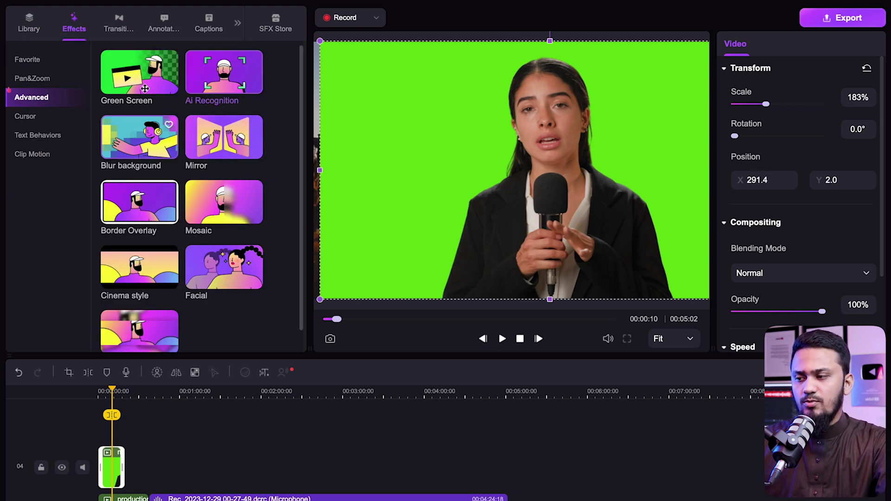
{"action": "left_click_drag", "start_coordinate": [139, 73], "coordinate": [115, 459]}
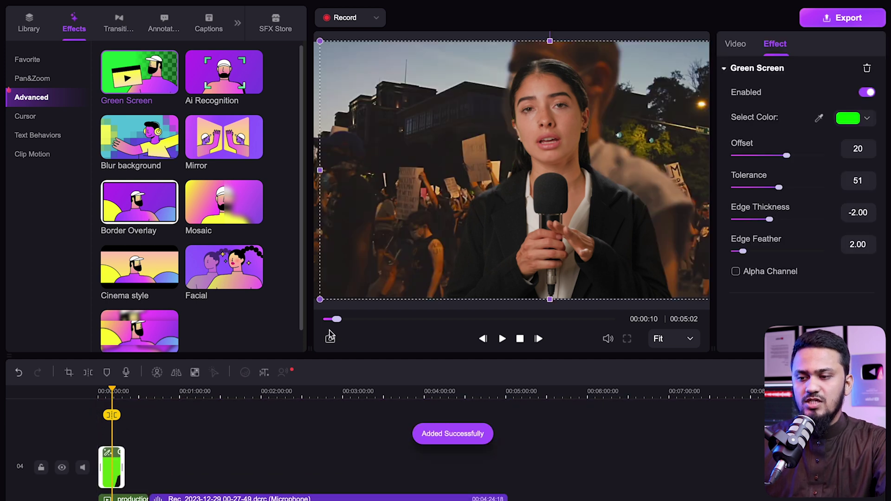
{"action": "left_click", "coordinate": [631, 456]}
{"action": "key", "text": "space"}
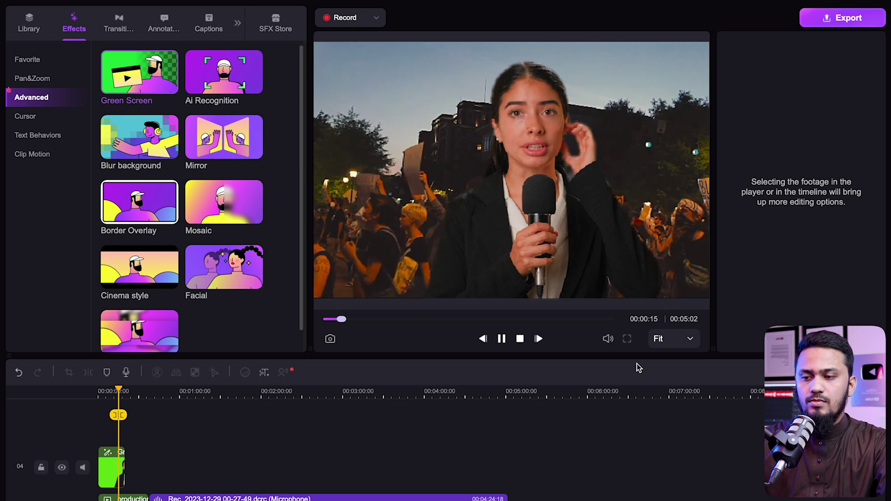
{"action": "key", "text": "space"}
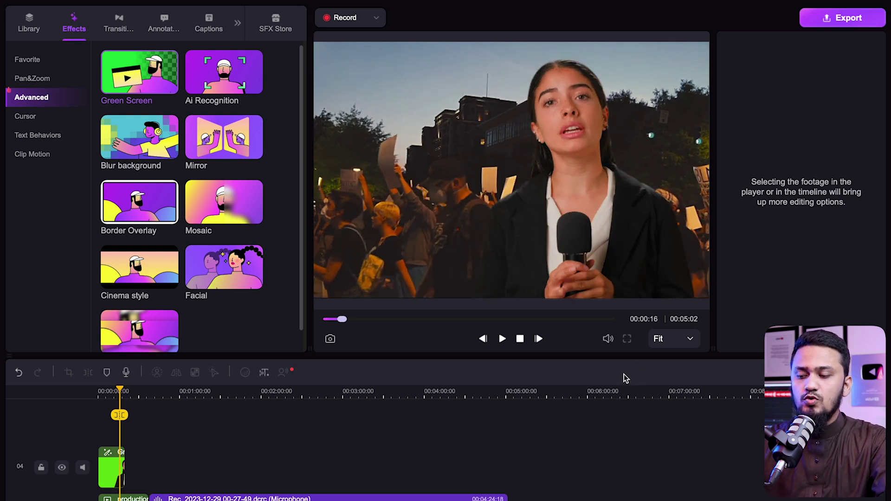
- Review the reporter clip's Green Screen, transform, compositing and speed settings
{"action": "left_click", "coordinate": [117, 464]}
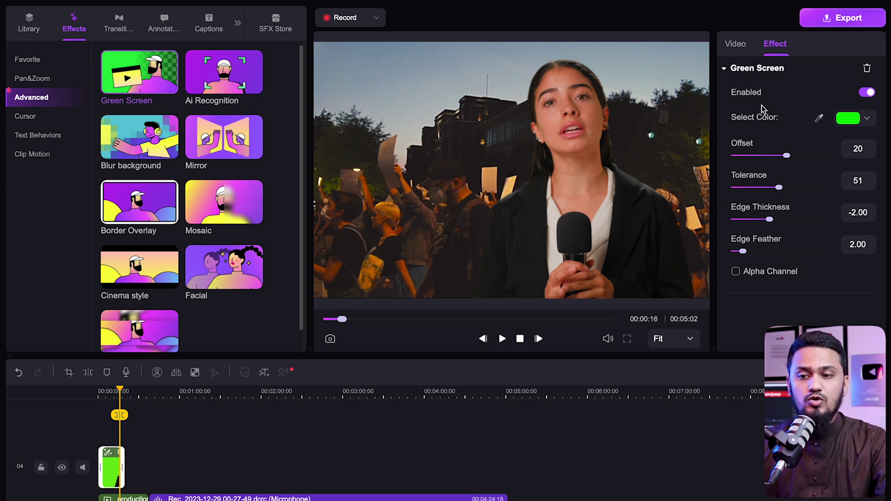
{"action": "left_click", "coordinate": [737, 45]}
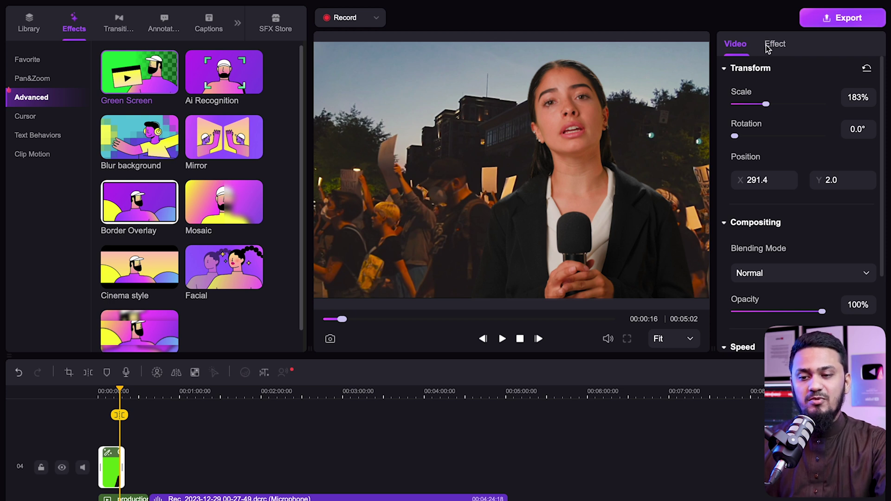
{"action": "scroll", "coordinate": [784, 194], "scroll_direction": "down", "scroll_amount": 3}
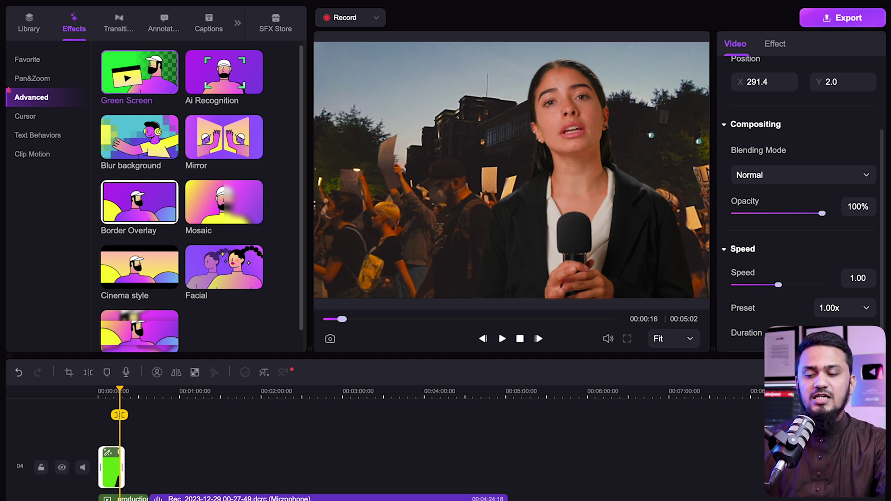
- Add the Orb 1 transition to the reporter clip and play the timeline from the start
{"action": "left_click", "coordinate": [118, 23]}
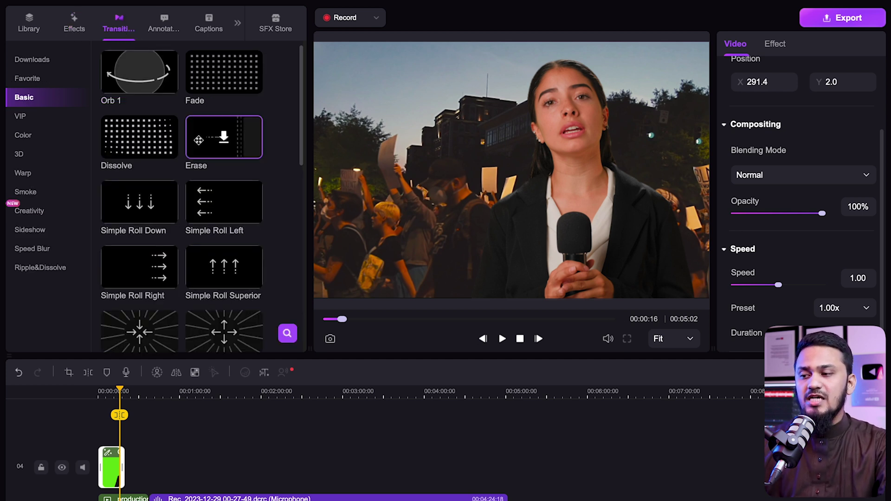
{"action": "left_click_drag", "start_coordinate": [157, 186], "coordinate": [116, 440]}
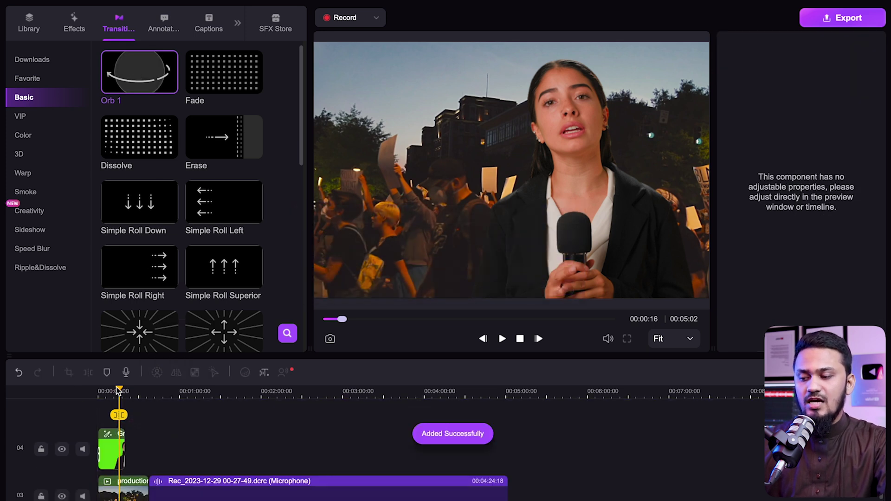
{"action": "key", "text": "Home"}
{"action": "key", "text": "space"}
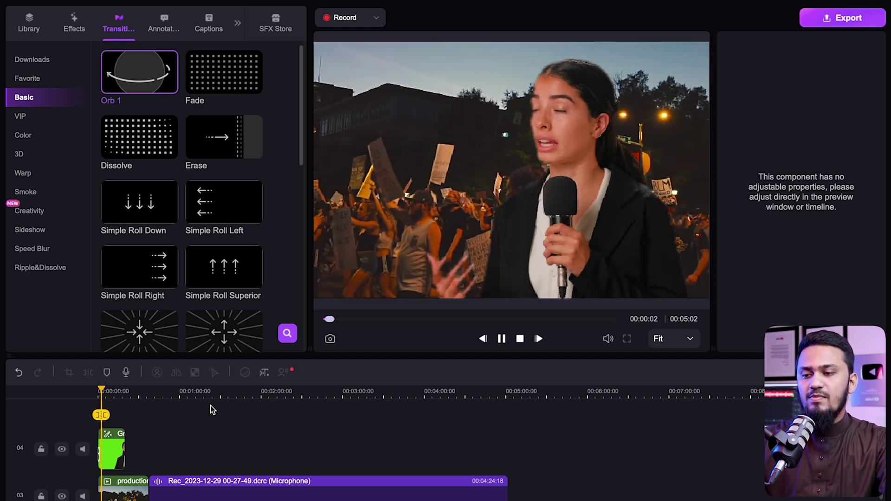
{"action": "key", "text": "space"}
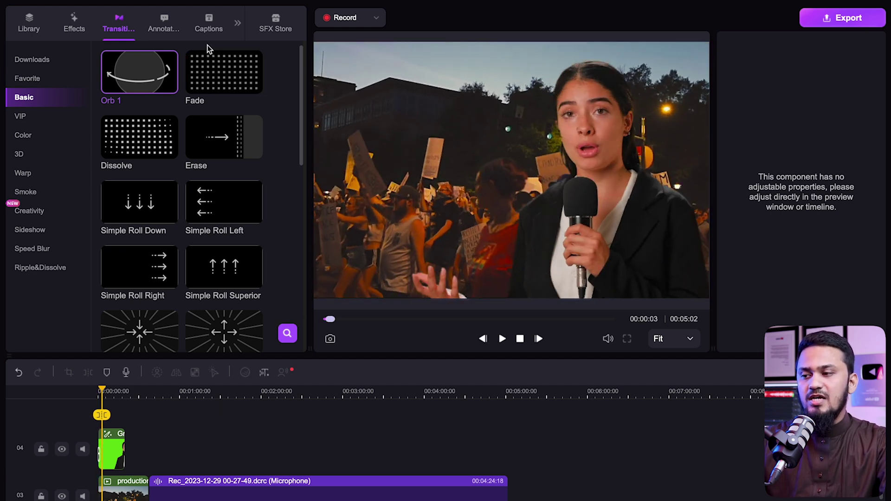
- Add the Text 11 annotation on a new track above the reporter clip near the start of the timeline
{"action": "left_click", "coordinate": [174, 31]}
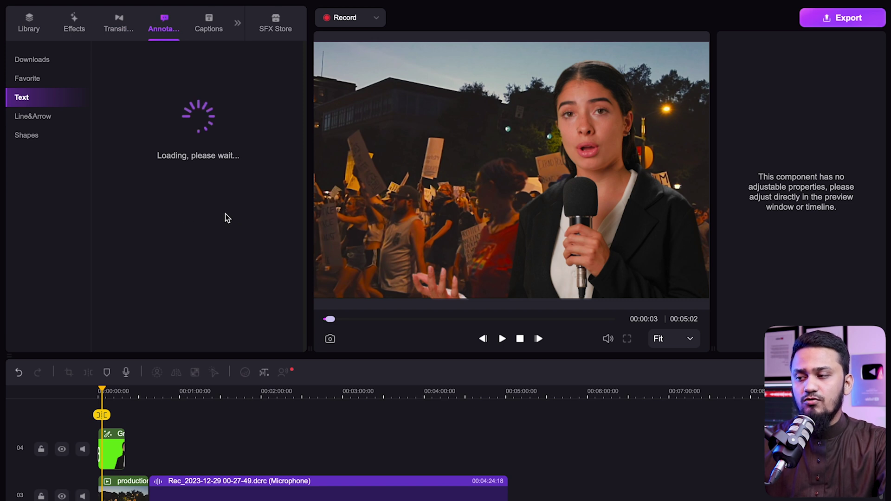
{"action": "mouse_move", "coordinate": [206, 296]}
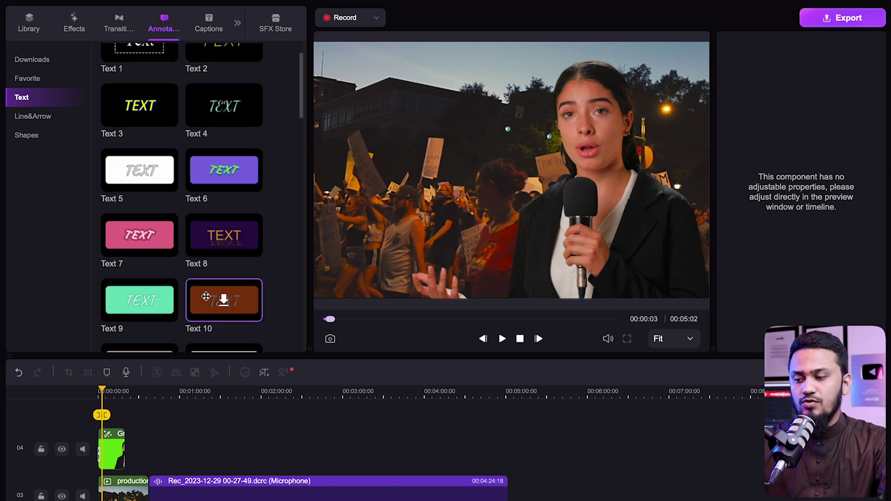
{"action": "scroll", "coordinate": [206, 296], "scroll_direction": "down", "scroll_amount": 5}
{"action": "mouse_move", "coordinate": [153, 169]}
{"action": "left_mouse_down"}
{"action": "mouse_move", "coordinate": [417, 287]}
{"action": "mouse_move", "coordinate": [249, 418]}
{"action": "mouse_move", "coordinate": [145, 443]}
{"action": "left_mouse_up"}
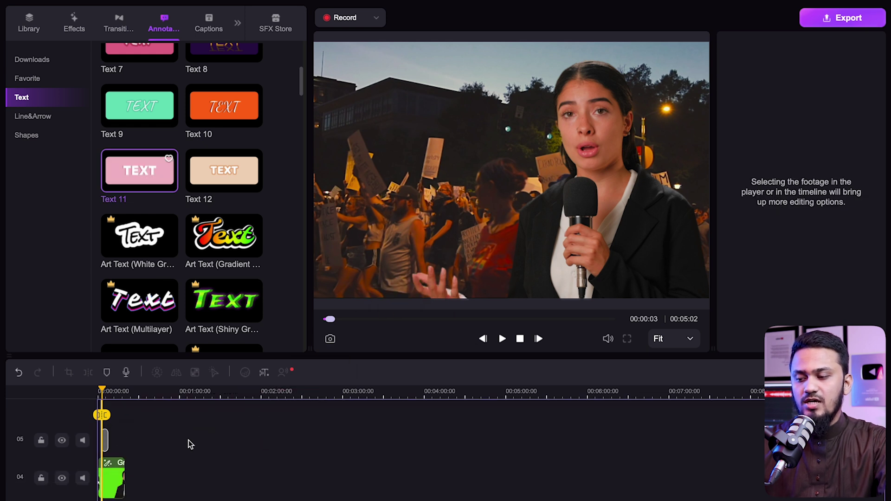
{"action": "left_click", "coordinate": [549, 186]}
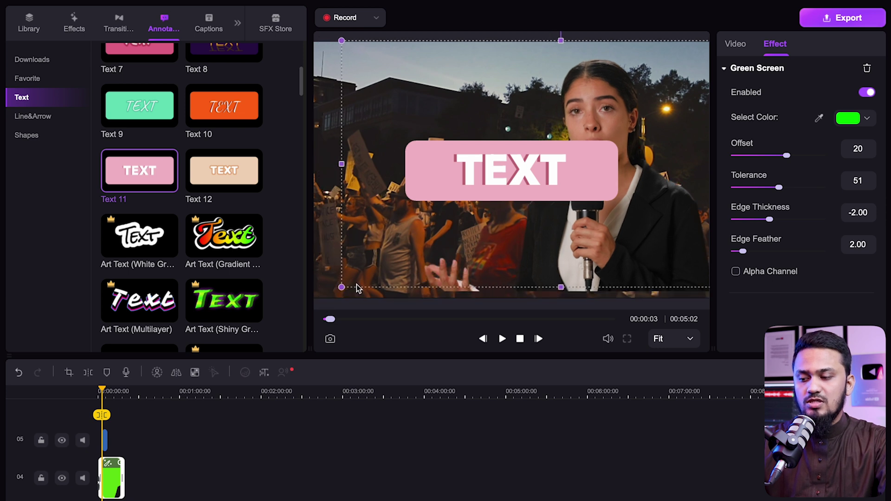
- Shrink the text annotation into the lower-left corner of the video frame and replace its text with the reporter's name
{"action": "left_click", "coordinate": [457, 179]}
{"action": "left_click_drag", "start_coordinate": [457, 179], "coordinate": [436, 270]}
{"action": "double_click", "coordinate": [399, 267]}
{"action": "type", "text": "AI"}
{"action": "key", "text": "BackSpace"}
{"action": "key", "text": "BackSpace"}
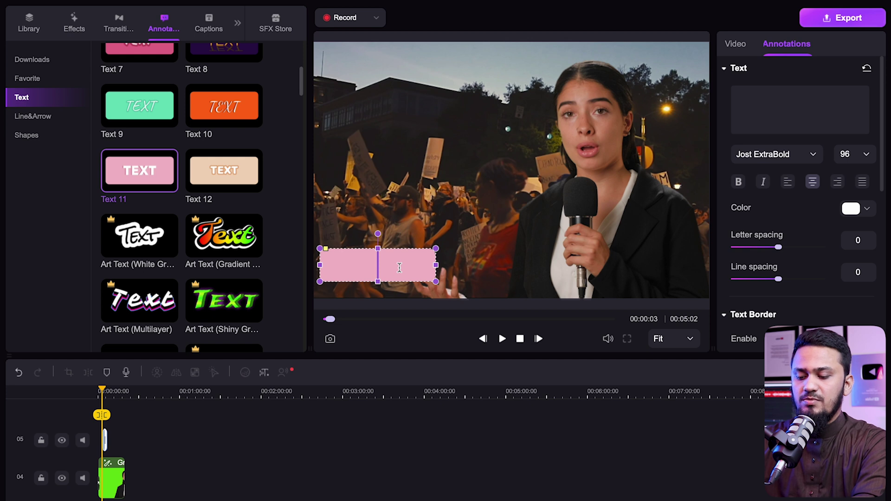
{"action": "type", "text": "PRITY"}
{"action": "left_click", "coordinate": [357, 470]}
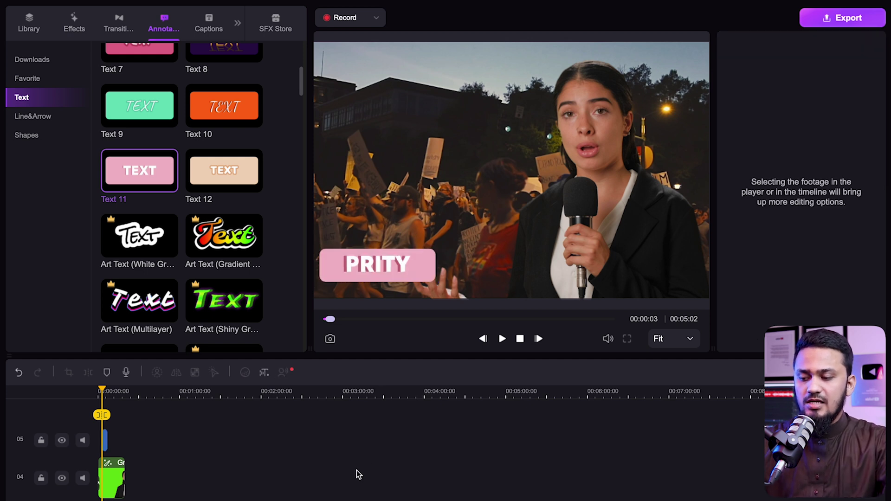
{"action": "scroll", "coordinate": [156, 439], "scroll_direction": "down", "scroll_amount": 2}
{"action": "scroll", "coordinate": [156, 439], "scroll_direction": "up", "scroll_amount": 2}
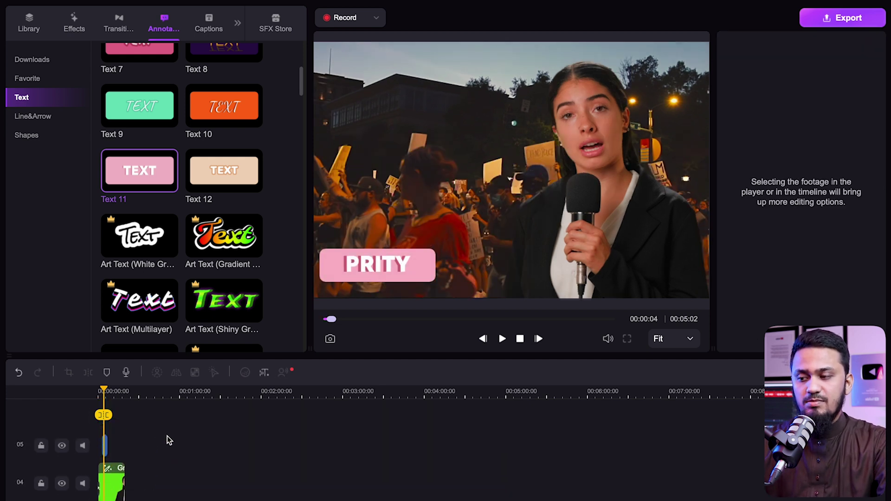
- Start automatic caption recognition, browse the available video languages and dismiss the language dialog
{"action": "scroll", "coordinate": [242, 274], "scroll_direction": "up", "scroll_amount": 4}
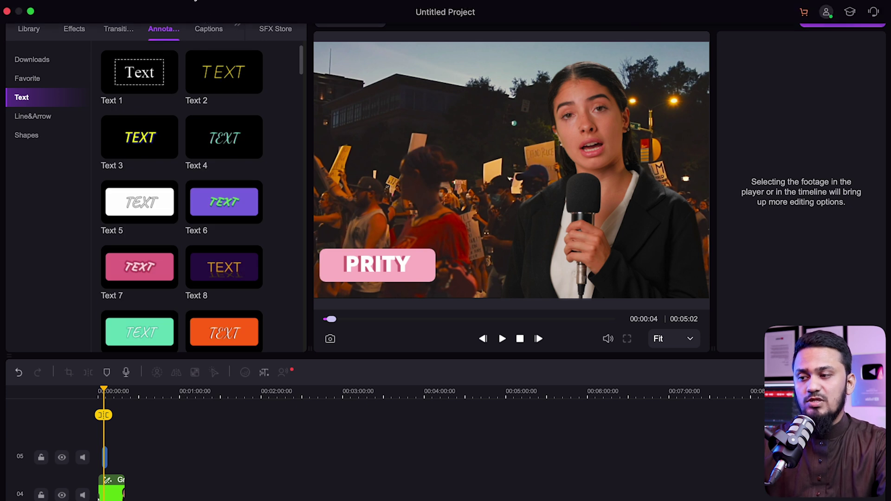
{"action": "left_click", "coordinate": [210, 30]}
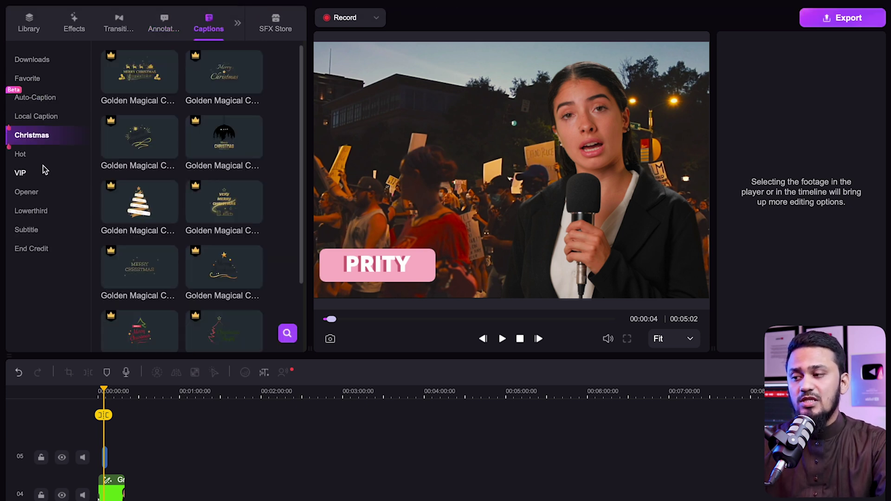
{"action": "left_click", "coordinate": [43, 103]}
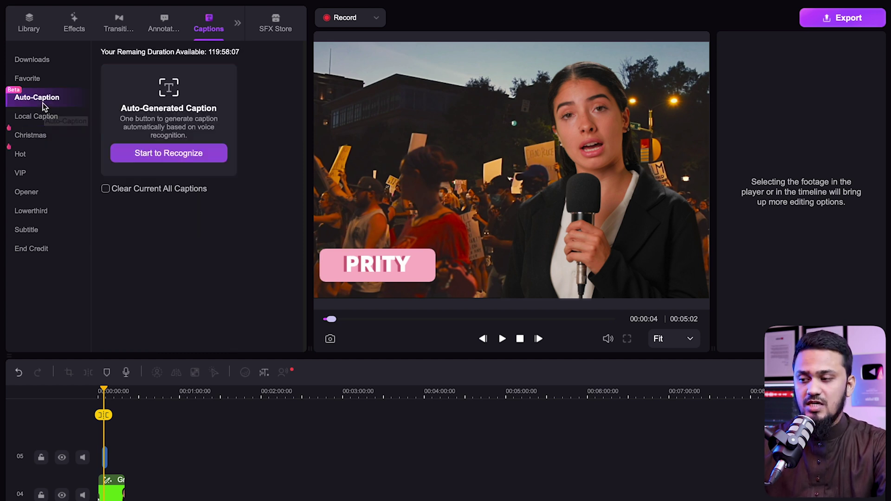
{"action": "left_click", "coordinate": [160, 156]}
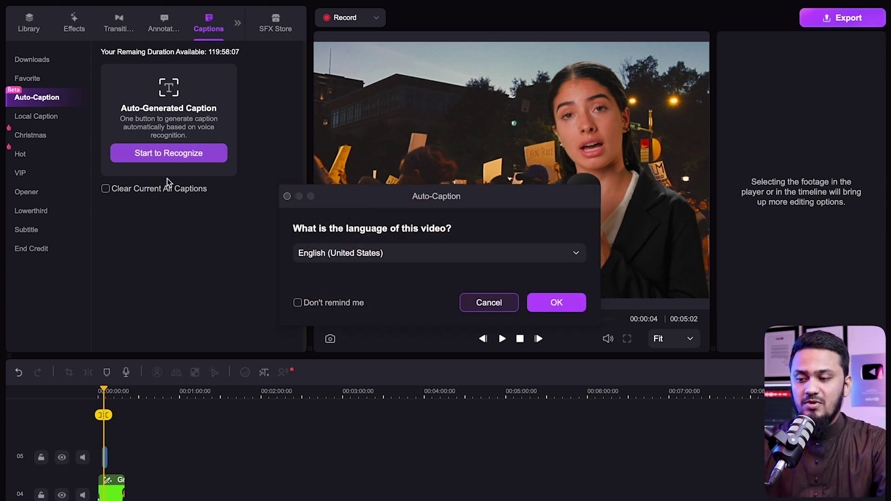
{"action": "left_click", "coordinate": [426, 256]}
{"action": "scroll", "coordinate": [429, 367], "scroll_direction": "down", "scroll_amount": 15}
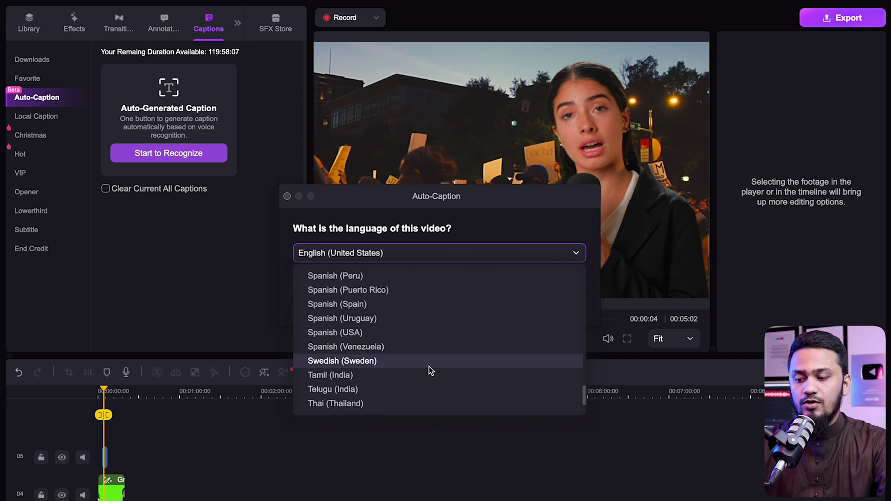
{"action": "scroll", "coordinate": [429, 367], "scroll_direction": "up", "scroll_amount": 5}
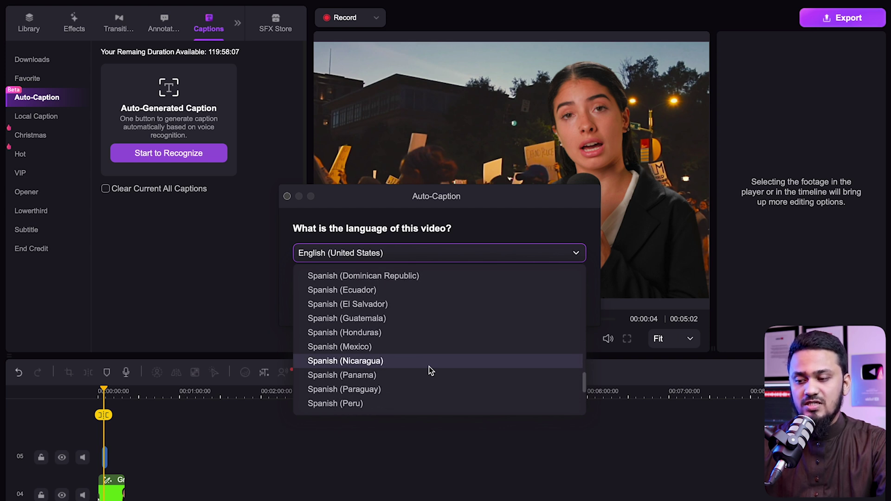
{"action": "scroll", "coordinate": [429, 366], "scroll_direction": "up", "scroll_amount": 6}
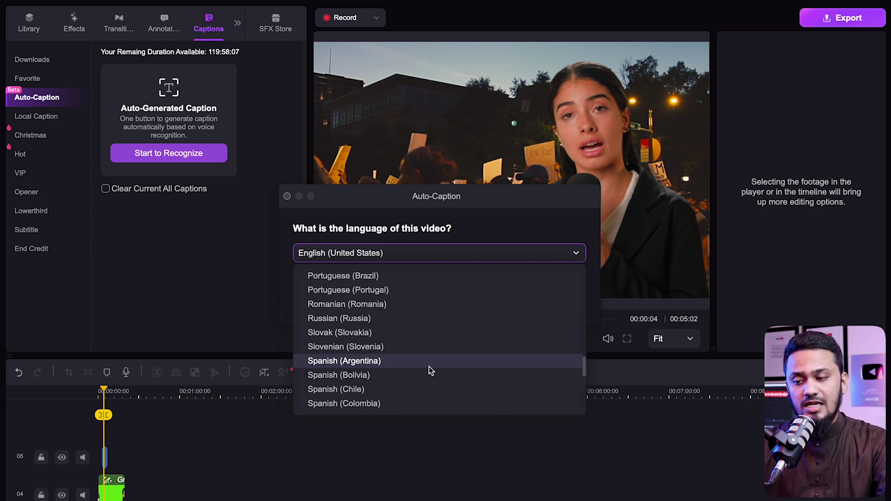
{"action": "scroll", "coordinate": [429, 370], "scroll_direction": "up", "scroll_amount": 2}
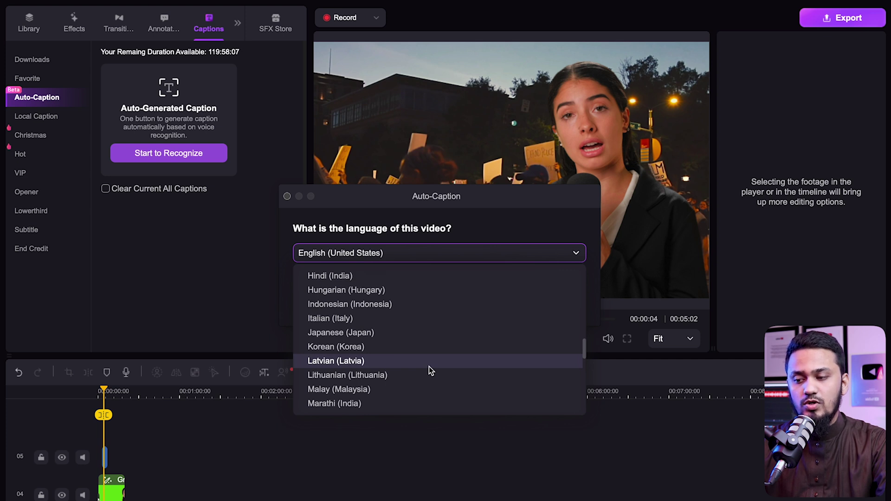
{"action": "scroll", "coordinate": [428, 370], "scroll_direction": "up", "scroll_amount": 2}
{"action": "scroll", "coordinate": [357, 319], "scroll_direction": "up", "scroll_amount": 1}
{"action": "scroll", "coordinate": [351, 316], "scroll_direction": "up", "scroll_amount": 8}
{"action": "scroll", "coordinate": [383, 302], "scroll_direction": "up", "scroll_amount": 4}
{"action": "key", "text": "Escape"}
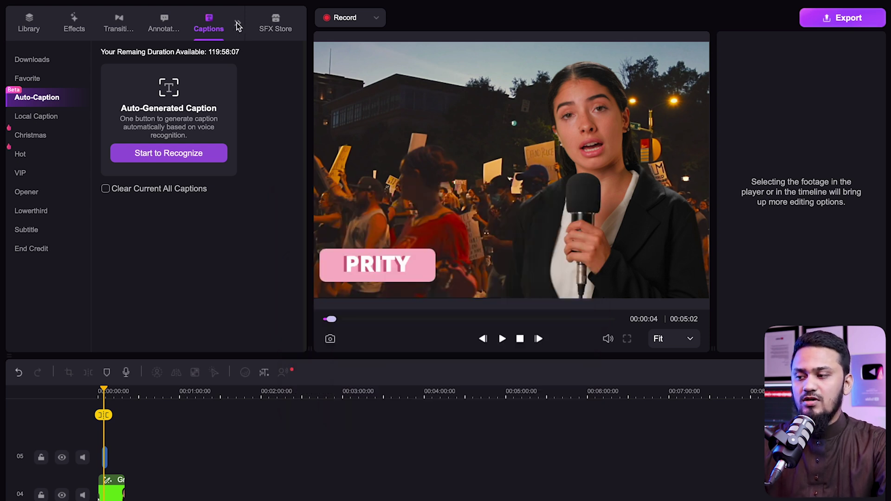
- Place the Earth and Chalkboard lower third after the text annotation on track 05 and preview it
{"action": "left_click", "coordinate": [46, 243]}
{"action": "left_click", "coordinate": [35, 233]}
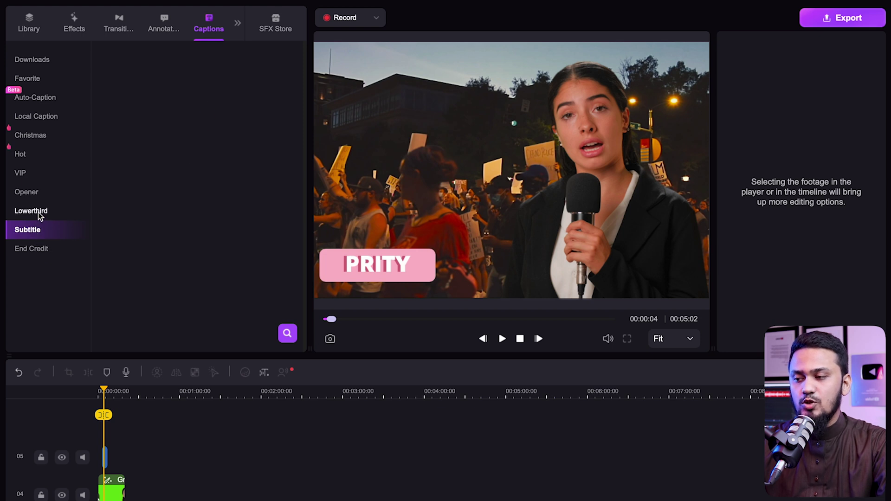
{"action": "left_click", "coordinate": [34, 211]}
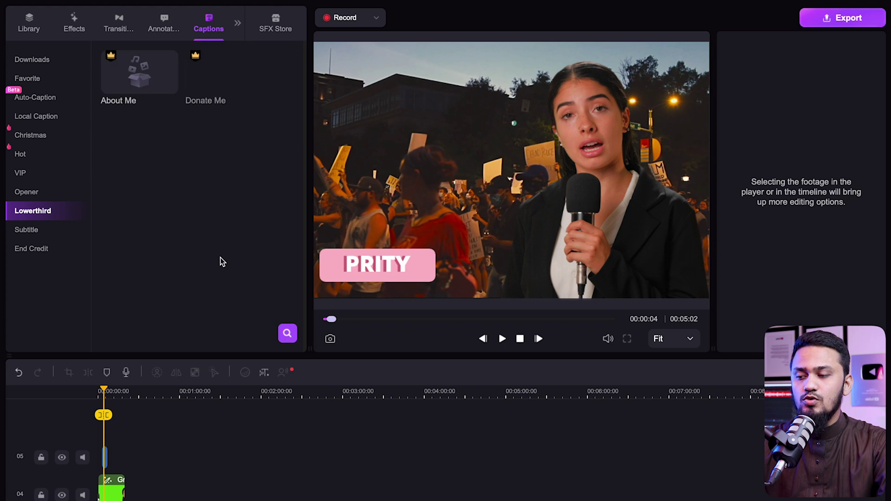
{"action": "scroll", "coordinate": [222, 261], "scroll_direction": "down", "scroll_amount": 15}
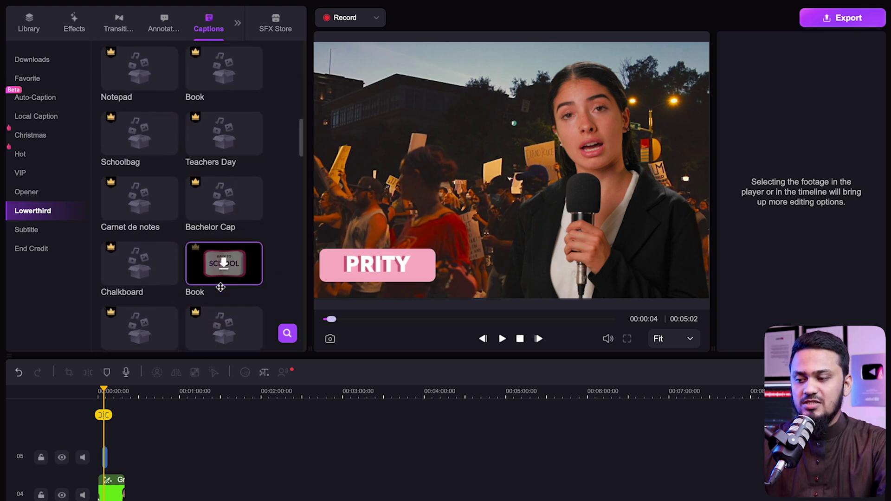
{"action": "scroll", "coordinate": [220, 287], "scroll_direction": "down", "scroll_amount": 5}
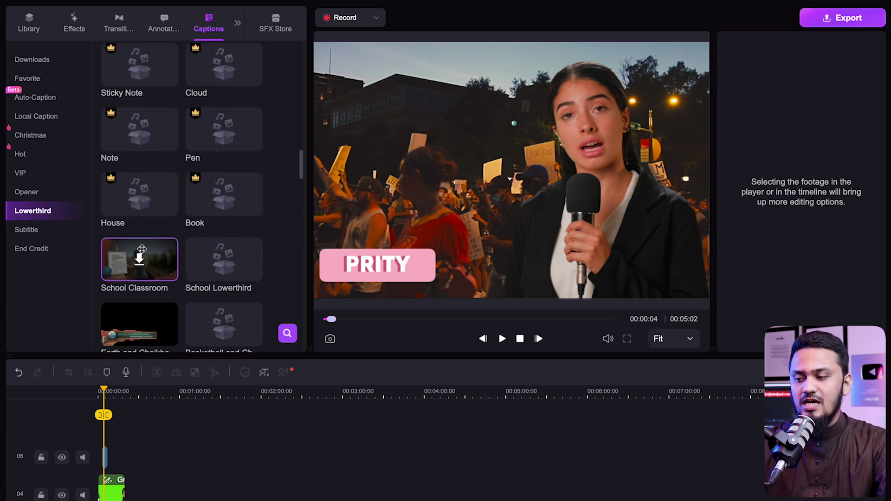
{"action": "scroll", "coordinate": [162, 266], "scroll_direction": "down", "scroll_amount": 1}
{"action": "left_click_drag", "start_coordinate": [161, 266], "coordinate": [114, 483]}
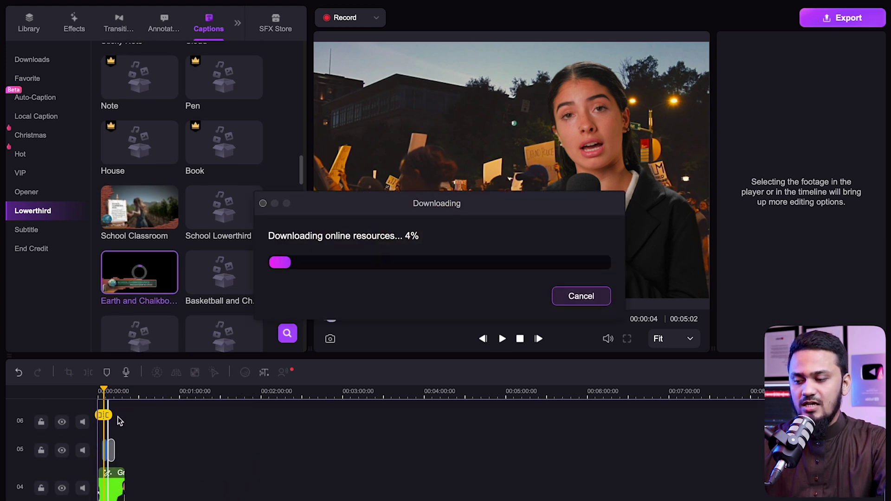
{"action": "mouse_move", "coordinate": [105, 393]}
{"action": "left_mouse_down"}
{"action": "mouse_move", "coordinate": [122, 394]}
{"action": "mouse_move", "coordinate": [112, 393]}
{"action": "left_mouse_up"}
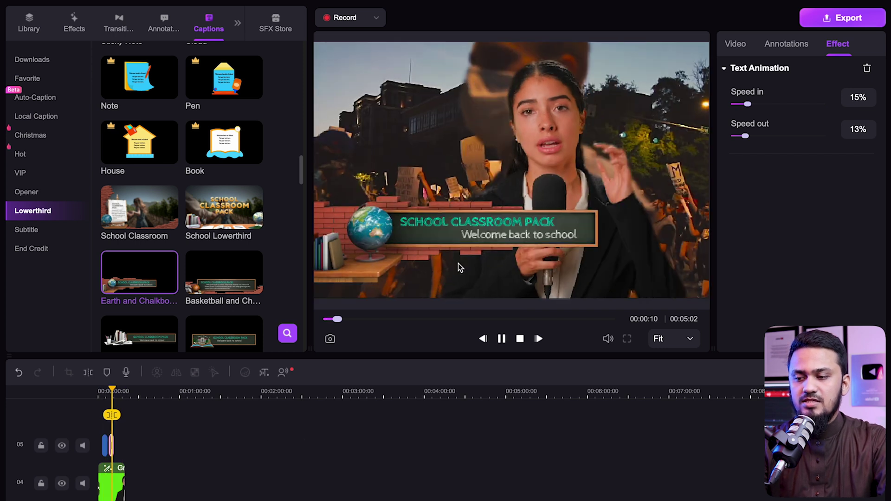
- Replace the lower third's SCHOOL CLASSROOM PACK title with the reporter's full name and play it back
{"action": "left_click", "coordinate": [470, 230]}
{"action": "double_click", "coordinate": [464, 224]}
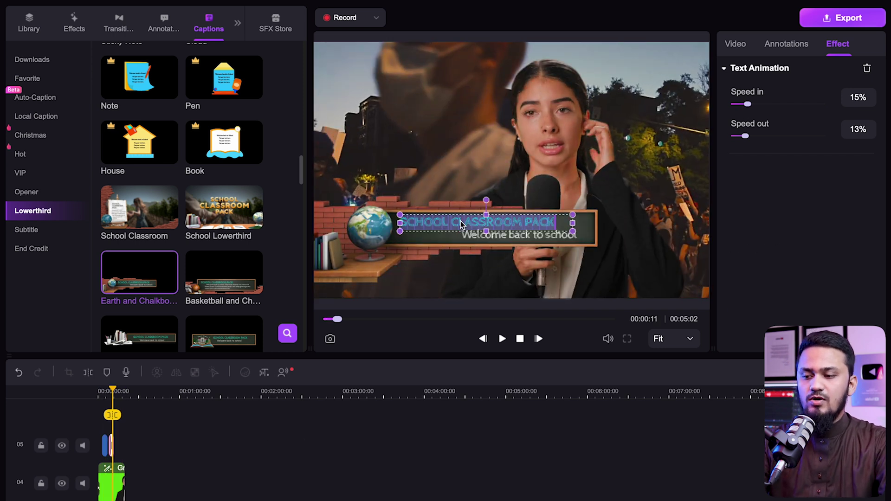
{"action": "type", "text": "MEHERUNNISH"}
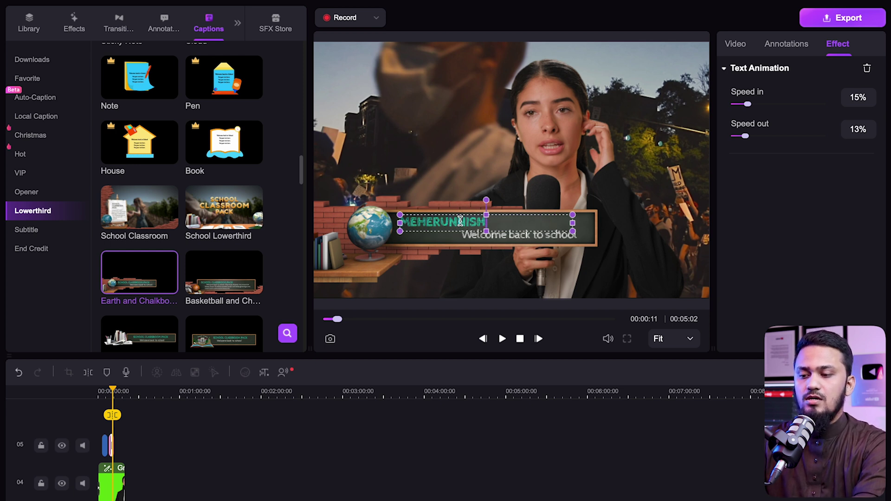
{"action": "key", "text": "Escape"}
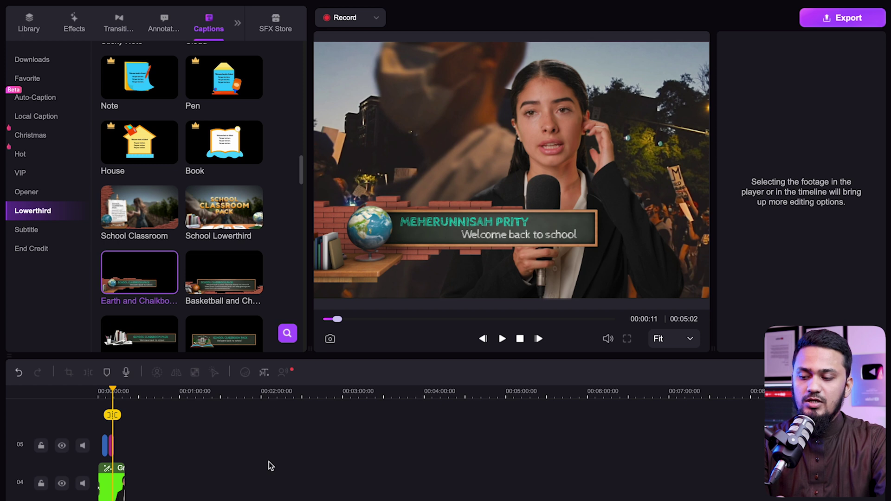
{"action": "left_click", "coordinate": [110, 392]}
{"action": "key", "text": "space"}
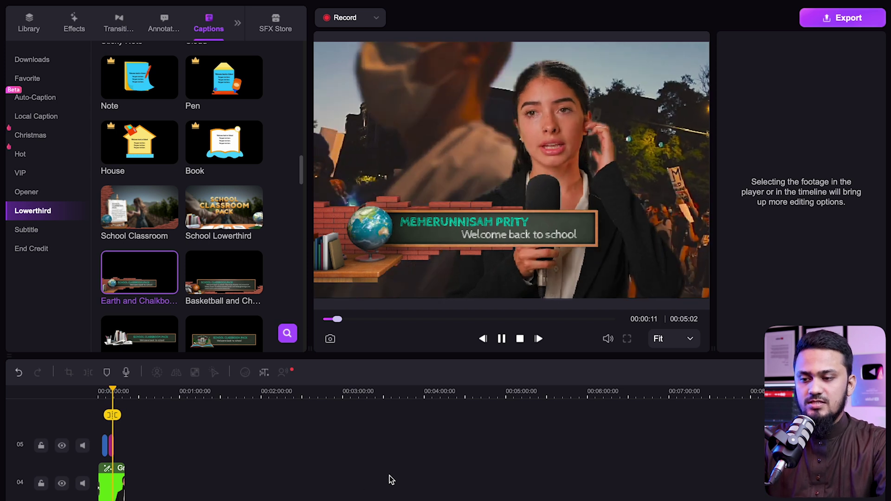
{"action": "key", "text": "space"}
- Browse the remaining Lowerthird caption templates
{"action": "scroll", "coordinate": [169, 278], "scroll_direction": "down", "scroll_amount": 9}
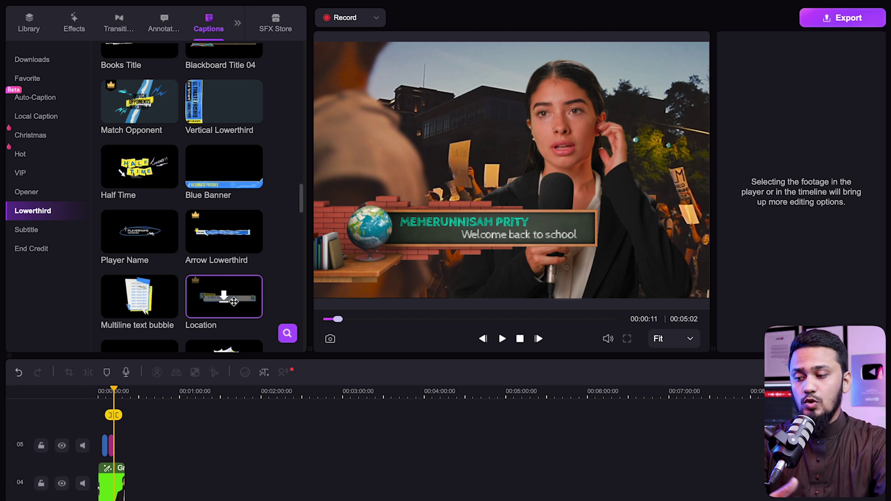
{"action": "scroll", "coordinate": [228, 299], "scroll_direction": "down", "scroll_amount": 5}
{"action": "scroll", "coordinate": [234, 303], "scroll_direction": "down", "scroll_amount": 15}
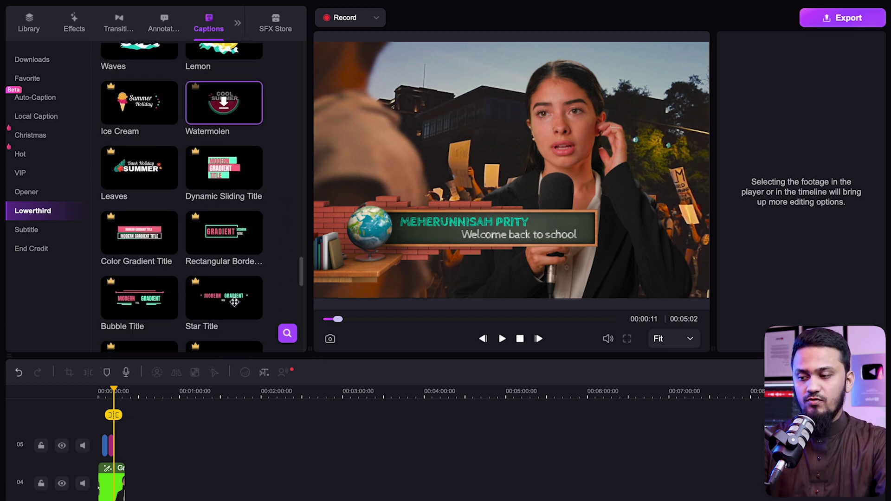
{"action": "scroll", "coordinate": [234, 302], "scroll_direction": "up", "scroll_amount": 20}
{"action": "scroll", "coordinate": [234, 302], "scroll_direction": "up", "scroll_amount": 20}
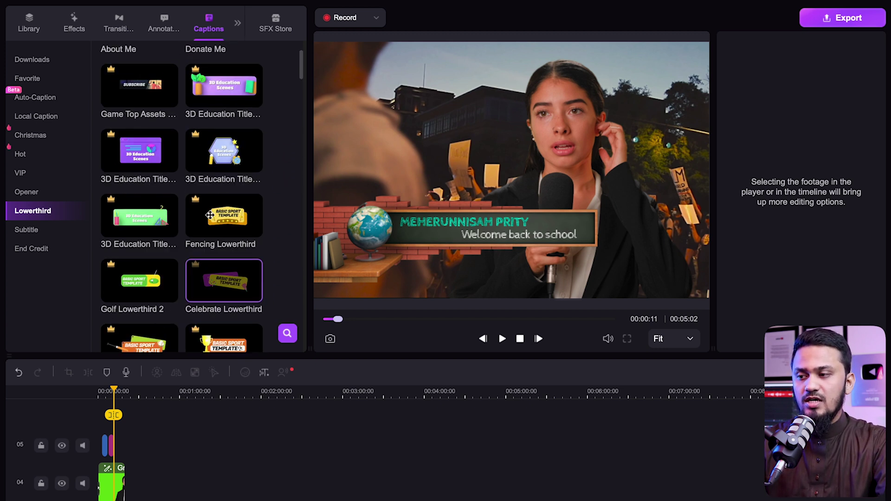
- Add the Firework sticker at the playhead on a new track above the Earth and Chalkboard lower third
{"action": "mouse_move", "coordinate": [241, 32]}
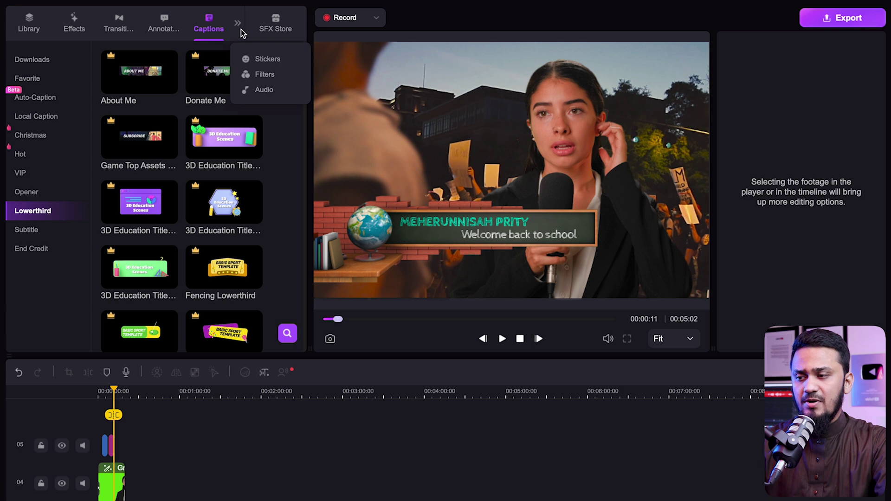
{"action": "left_click", "coordinate": [272, 61]}
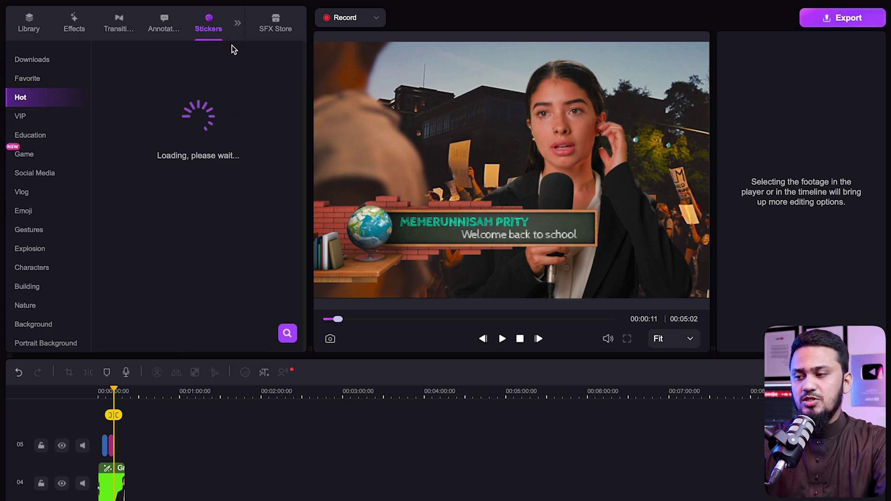
{"action": "mouse_move", "coordinate": [236, 26]}
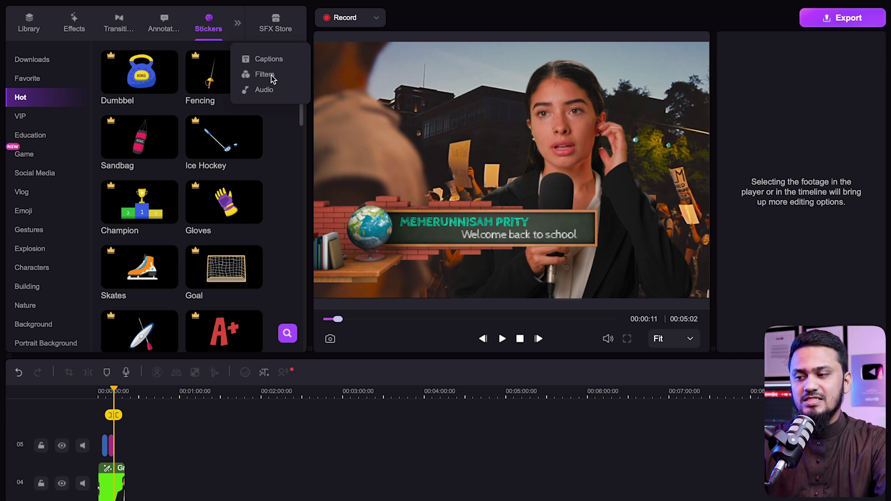
{"action": "left_click_drag", "start_coordinate": [302, 66], "coordinate": [301, 175]}
{"action": "left_click_drag", "start_coordinate": [224, 146], "coordinate": [116, 448]}
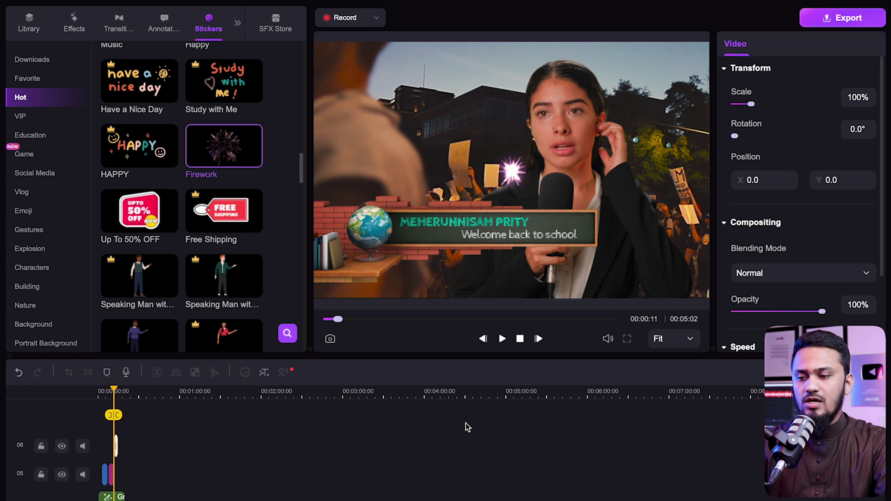
{"action": "left_click", "coordinate": [194, 461]}
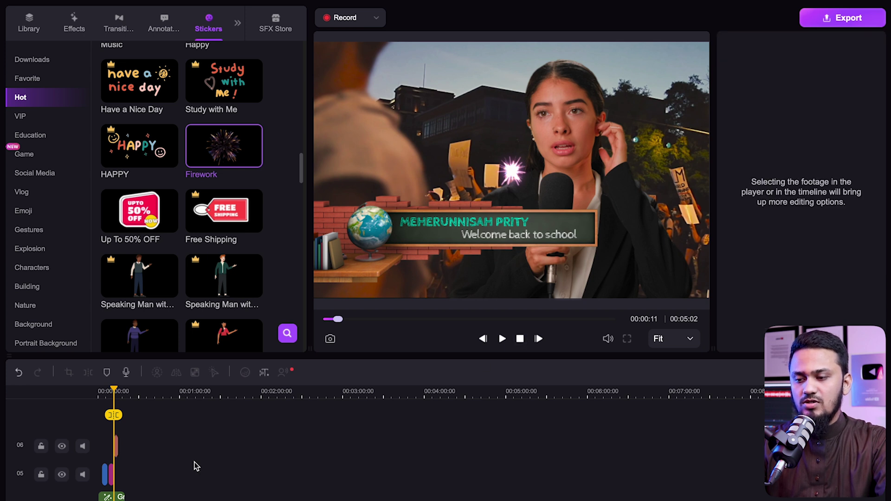
{"action": "scroll", "coordinate": [194, 462], "scroll_direction": "up", "scroll_amount": 10}
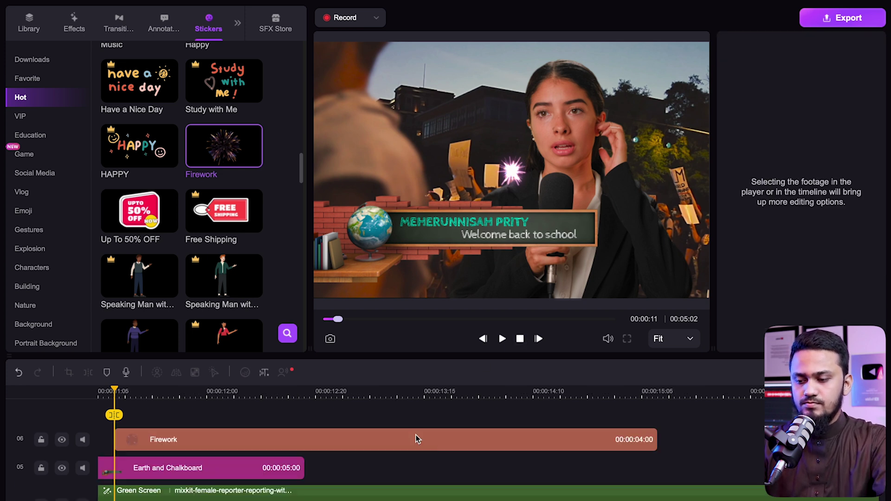
- Move the Firework sticker to the upper-left of the video frame, at X -1020.0, Y 619.7, and play it back
{"action": "key", "text": "space"}
{"action": "key", "text": "space"}
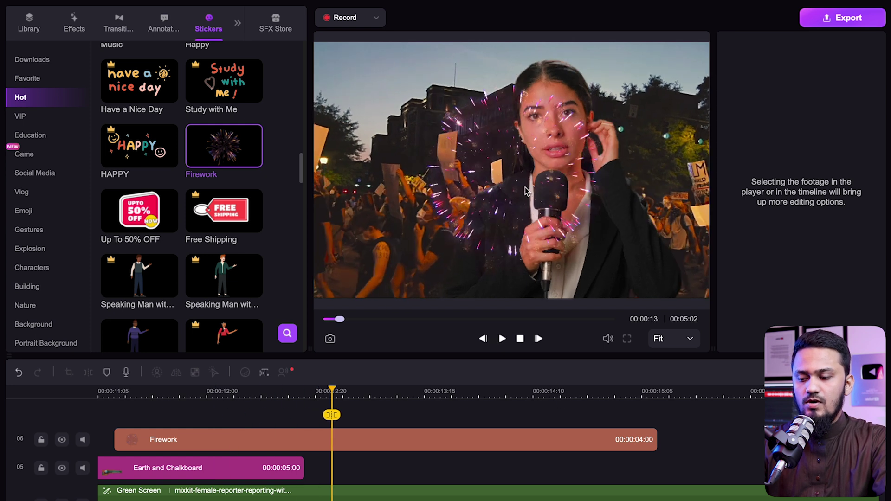
{"action": "left_click", "coordinate": [317, 440]}
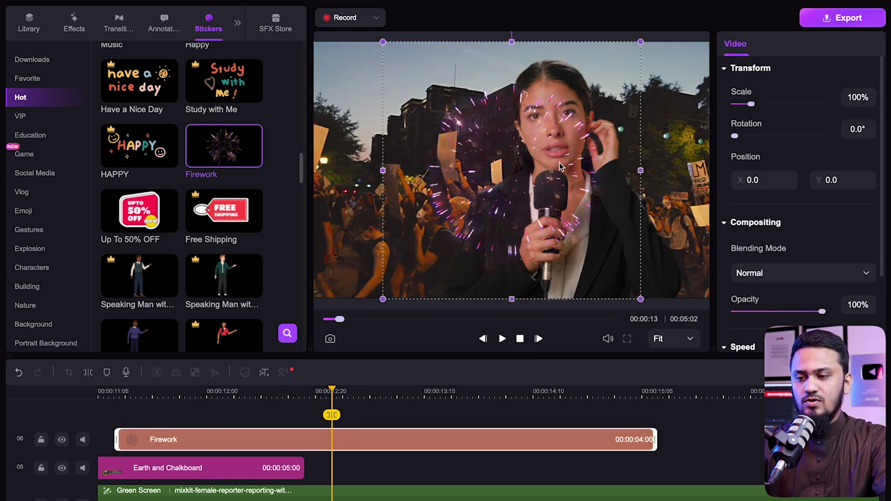
{"action": "left_click_drag", "start_coordinate": [503, 203], "coordinate": [403, 122]}
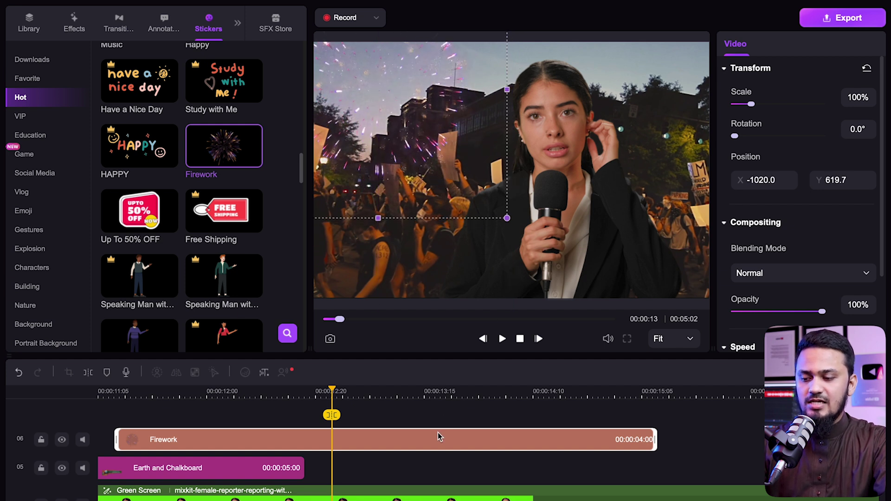
{"action": "left_click", "coordinate": [115, 395]}
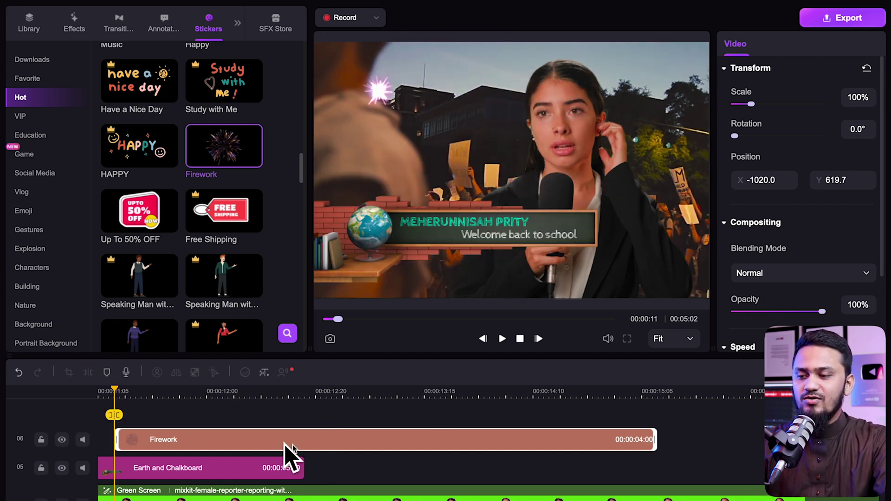
{"action": "key", "text": "space"}
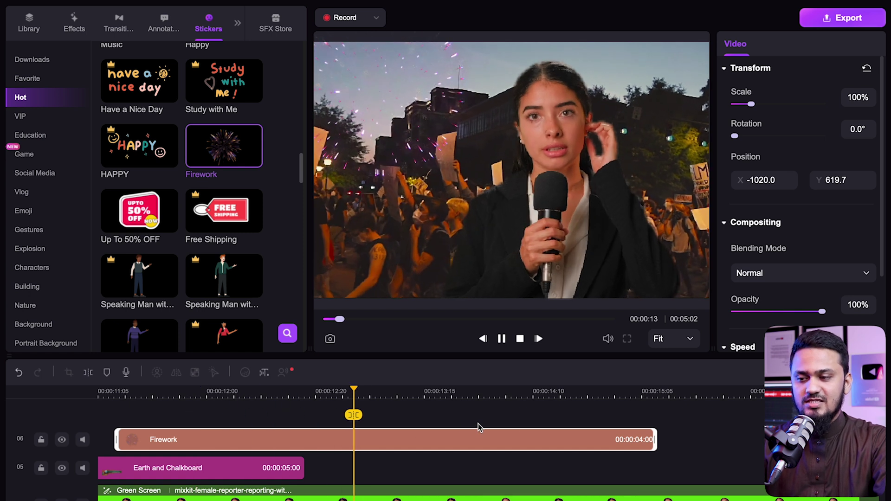
{"action": "key", "text": "space"}
- Browse the remaining Hot stickers and the Hot filters
{"action": "scroll", "coordinate": [271, 256], "scroll_direction": "down", "scroll_amount": 10}
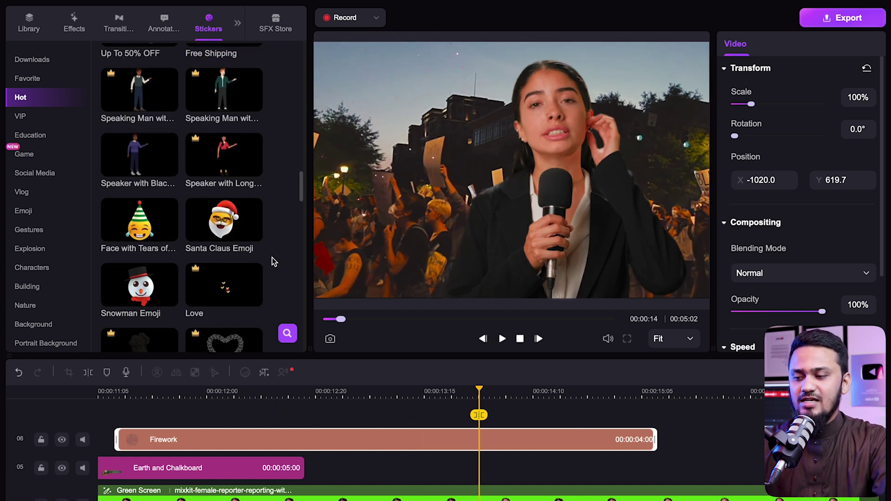
{"action": "scroll", "coordinate": [272, 258], "scroll_direction": "down", "scroll_amount": 10}
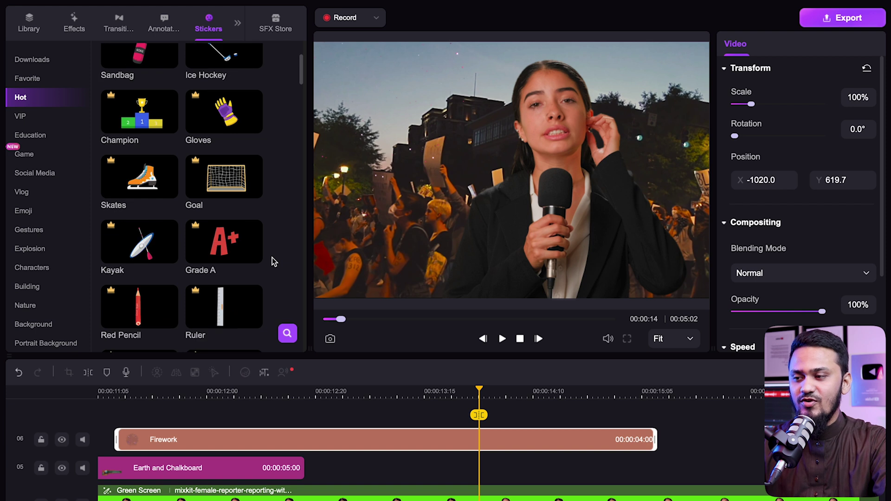
{"action": "left_click", "coordinate": [237, 24]}
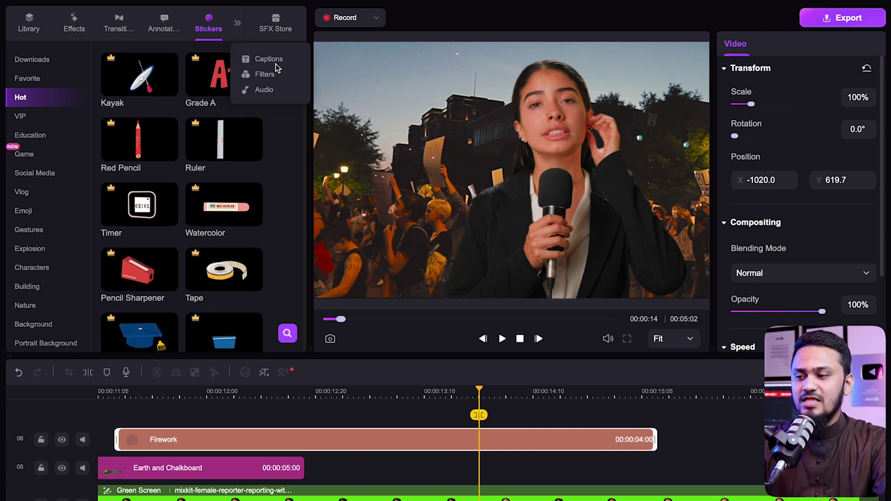
{"action": "left_click", "coordinate": [264, 74]}
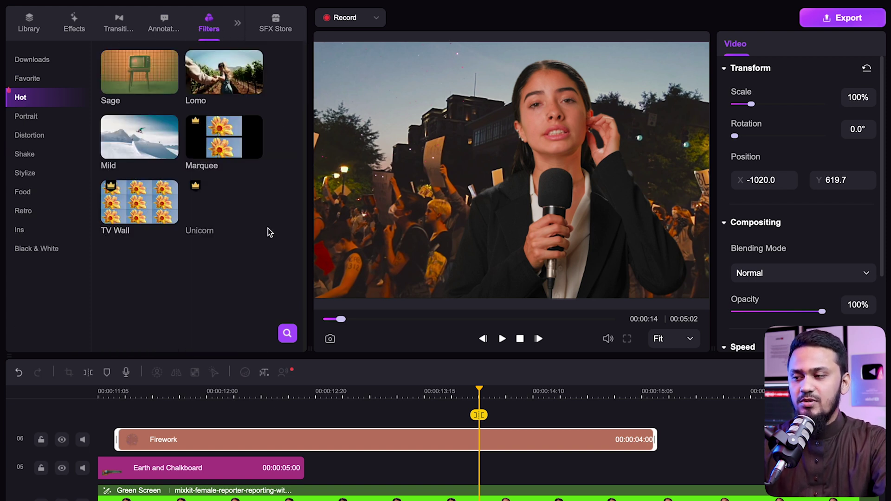
{"action": "scroll", "coordinate": [225, 249], "scroll_direction": "down", "scroll_amount": 2}
{"action": "scroll", "coordinate": [225, 249], "scroll_direction": "down", "scroll_amount": 5}
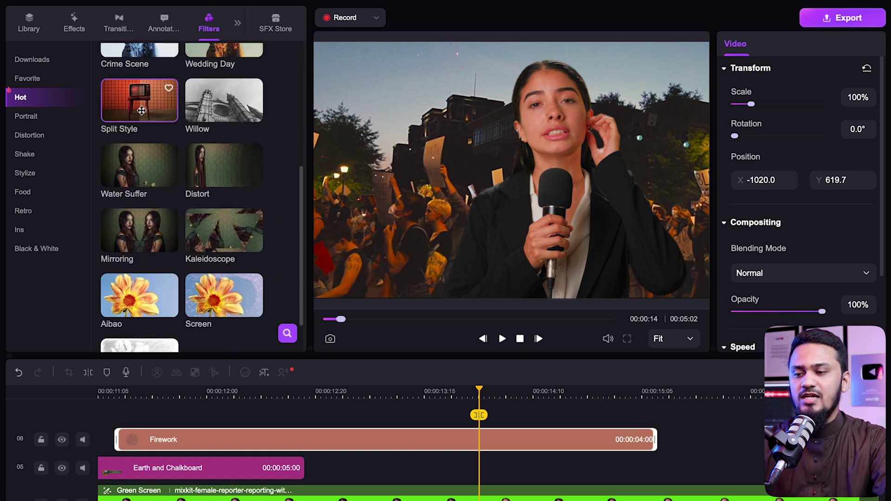
- Try the Split Style filter after the Firework sticker on track 06 and undo it
{"action": "left_click", "coordinate": [185, 394]}
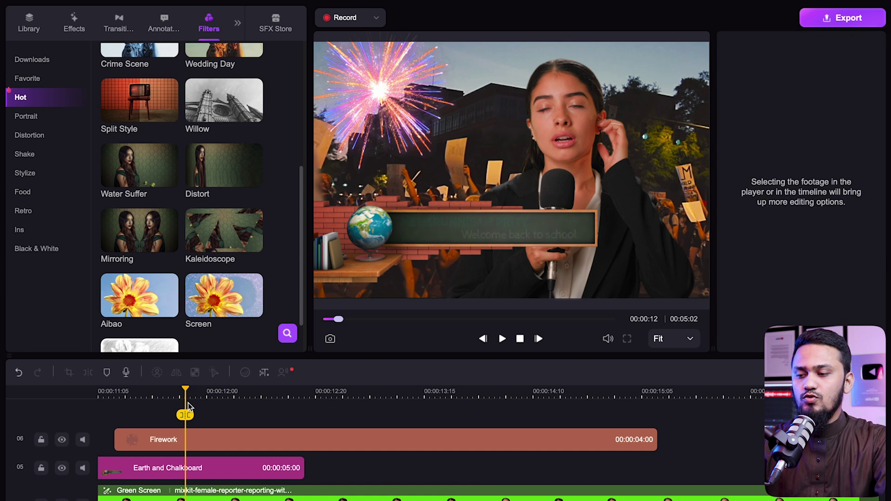
{"action": "left_click", "coordinate": [223, 395]}
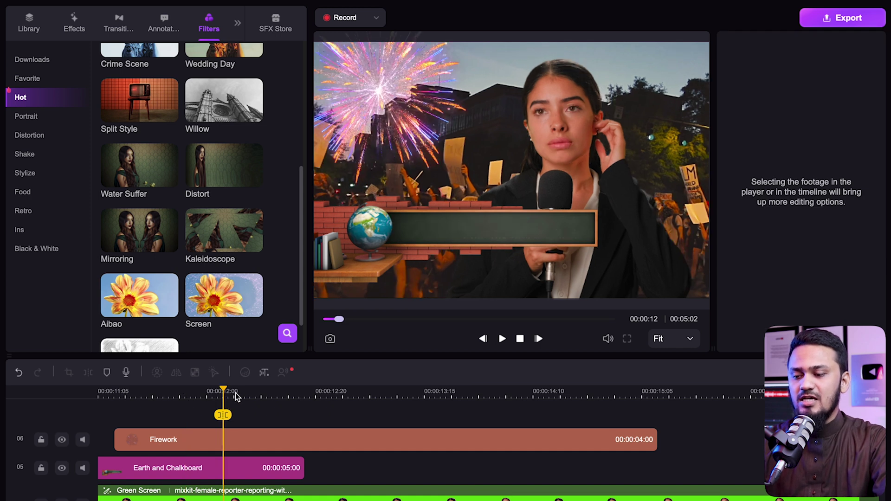
{"action": "left_click", "coordinate": [293, 388]}
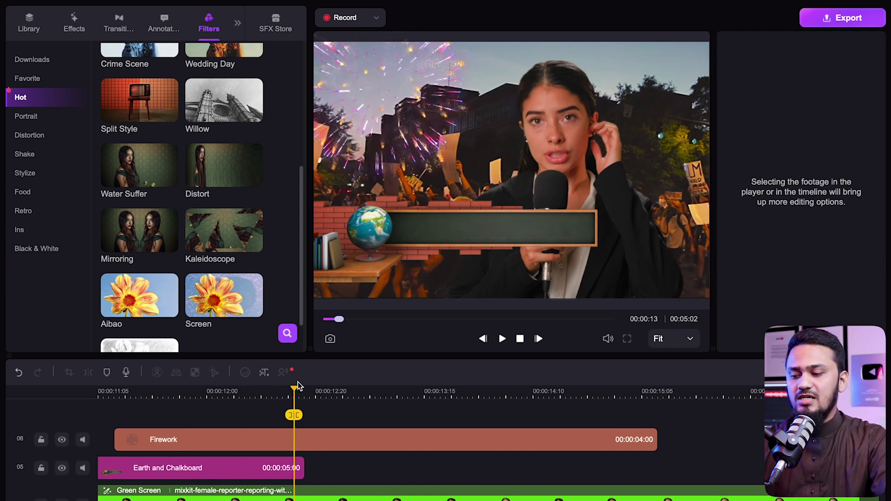
{"action": "left_click", "coordinate": [330, 391]}
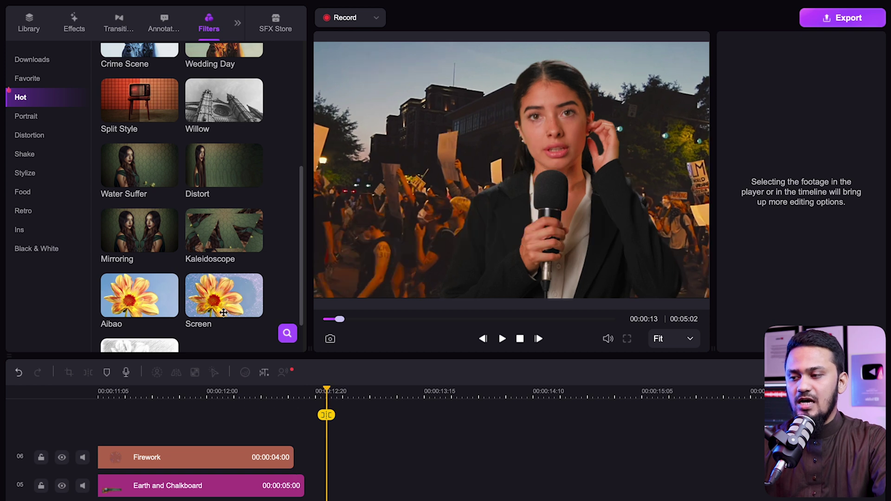
{"action": "left_click_drag", "start_coordinate": [161, 119], "coordinate": [361, 430]}
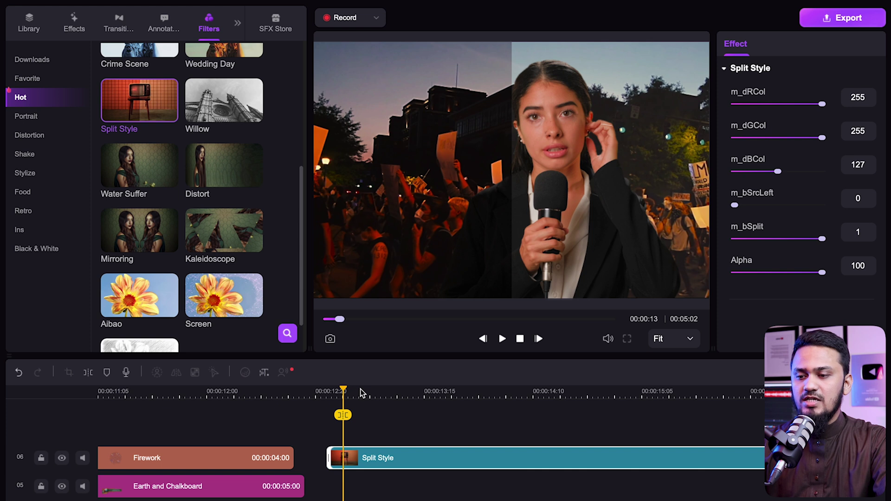
{"action": "mouse_move", "coordinate": [210, 155]}
{"action": "key", "text": "ctrl+z"}
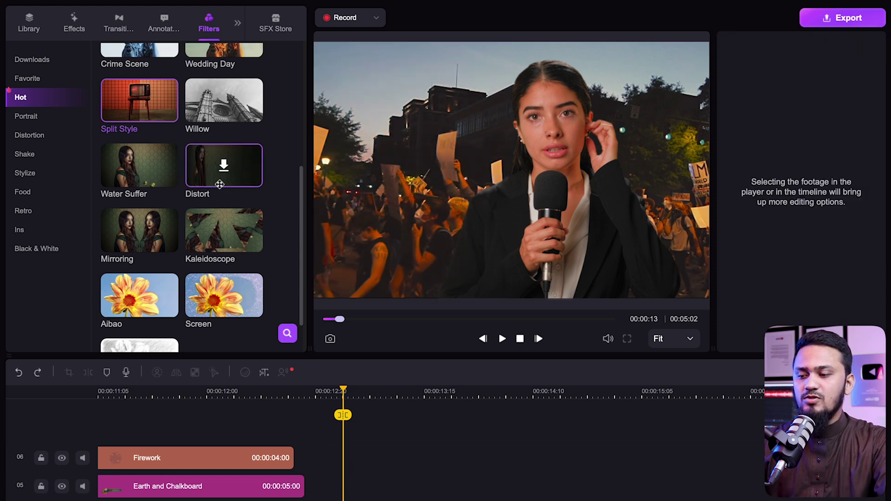
- Try the Charcoal filter on a new track above the Firework sticker and undo it
{"action": "scroll", "coordinate": [231, 267], "scroll_direction": "down", "scroll_amount": 2}
{"action": "left_click_drag", "start_coordinate": [130, 307], "coordinate": [399, 458]}
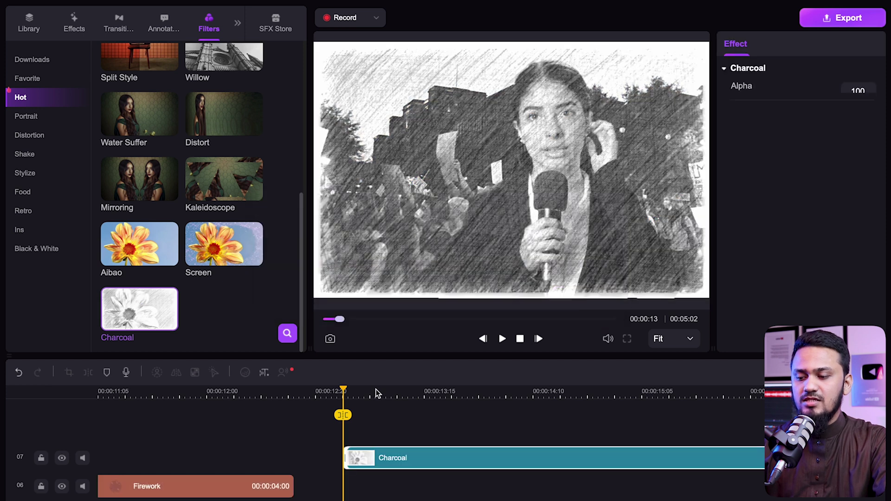
{"action": "key", "text": "ctrl+z"}
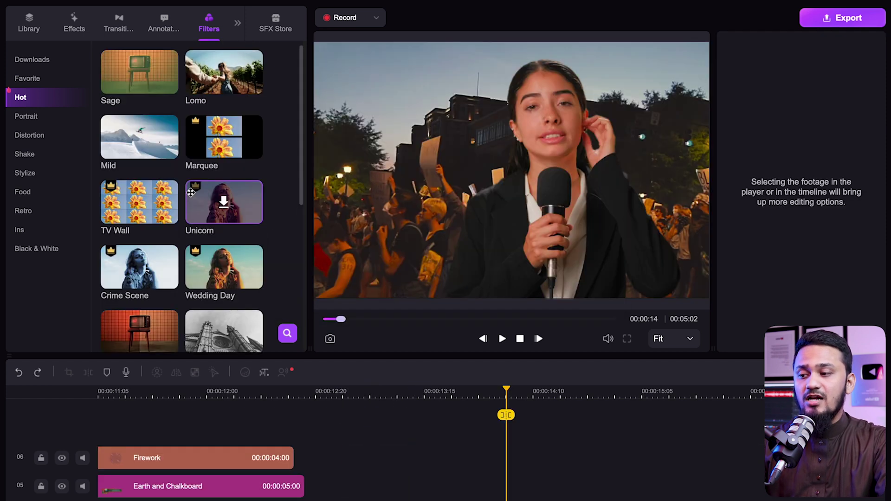
- Look through the filter categories from Portrait, Distortion and Shake to Retro, Ins and Black & White
{"action": "left_click", "coordinate": [21, 116]}
{"action": "left_click", "coordinate": [31, 134]}
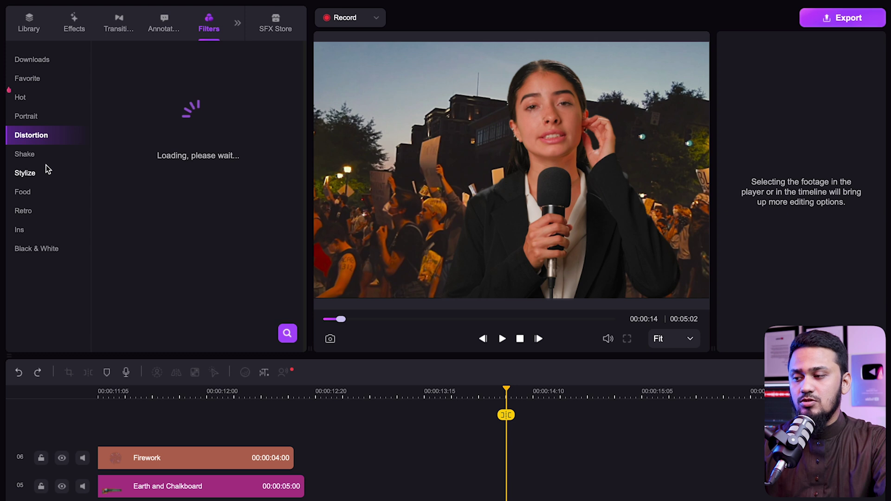
{"action": "left_click", "coordinate": [37, 156]}
{"action": "left_click", "coordinate": [37, 173]}
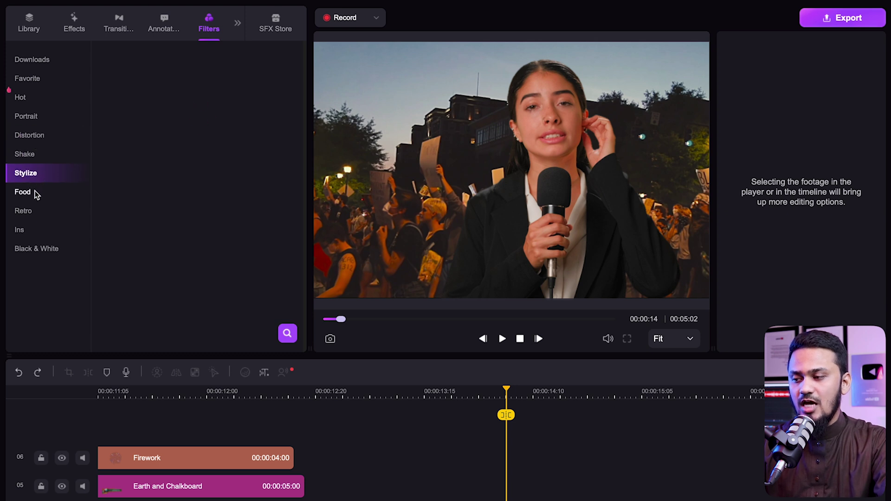
{"action": "left_click", "coordinate": [35, 194]}
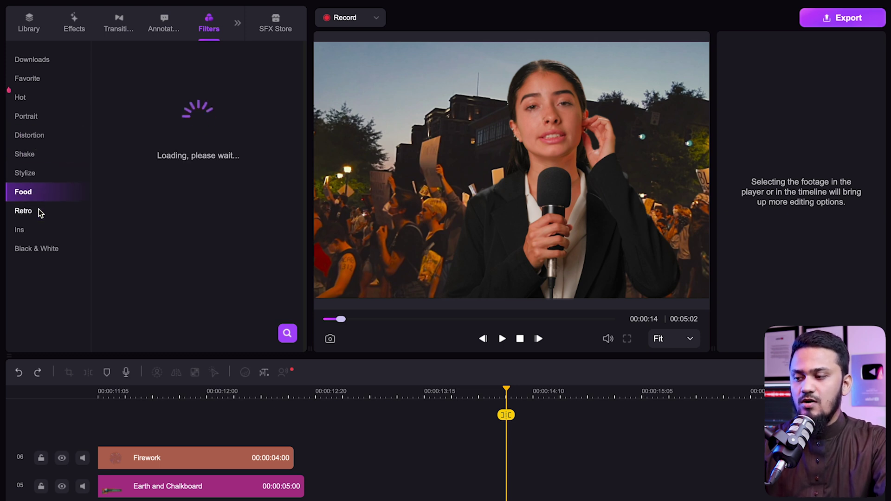
{"action": "left_click", "coordinate": [38, 210]}
{"action": "left_click", "coordinate": [43, 231]}
{"action": "left_click", "coordinate": [64, 249]}
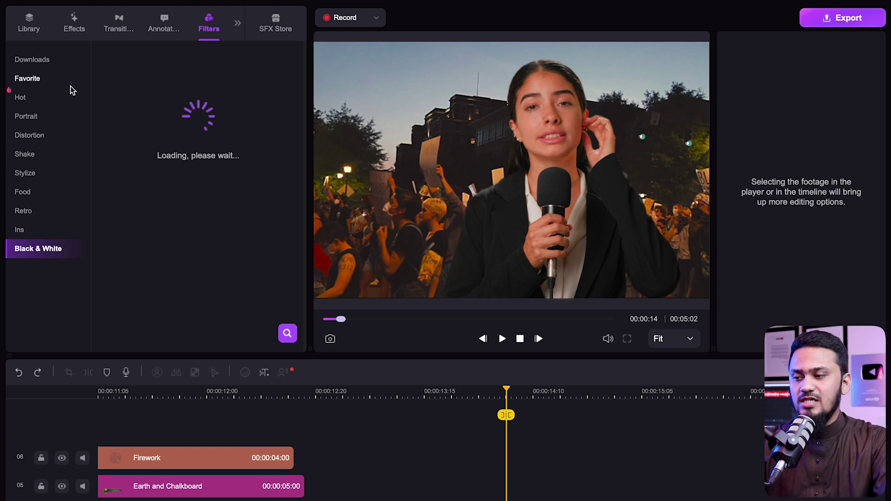
- Open the audio library and browse the sound effects in the Hot category
{"action": "left_click", "coordinate": [237, 23]}
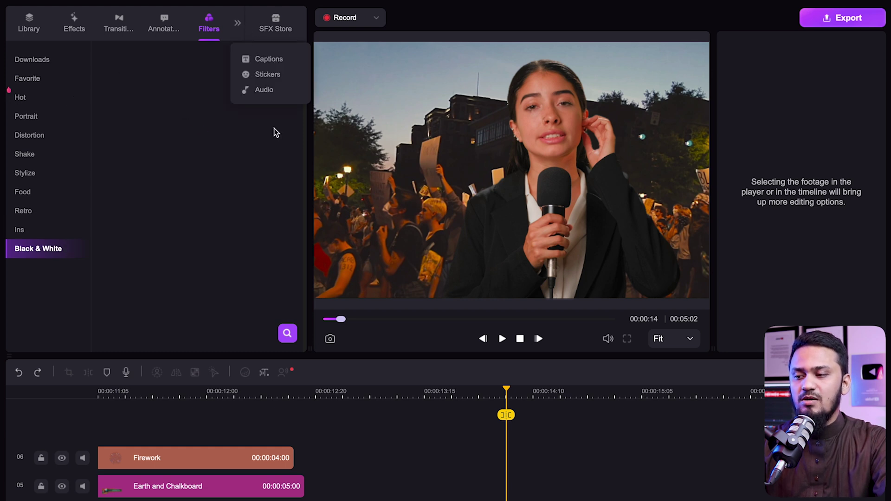
{"action": "left_click", "coordinate": [264, 90]}
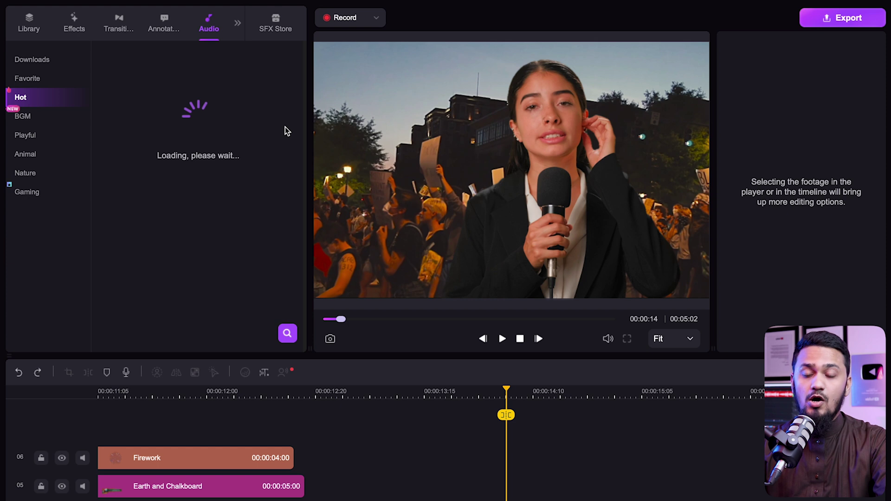
{"action": "scroll", "coordinate": [247, 232], "scroll_direction": "down", "scroll_amount": 3}
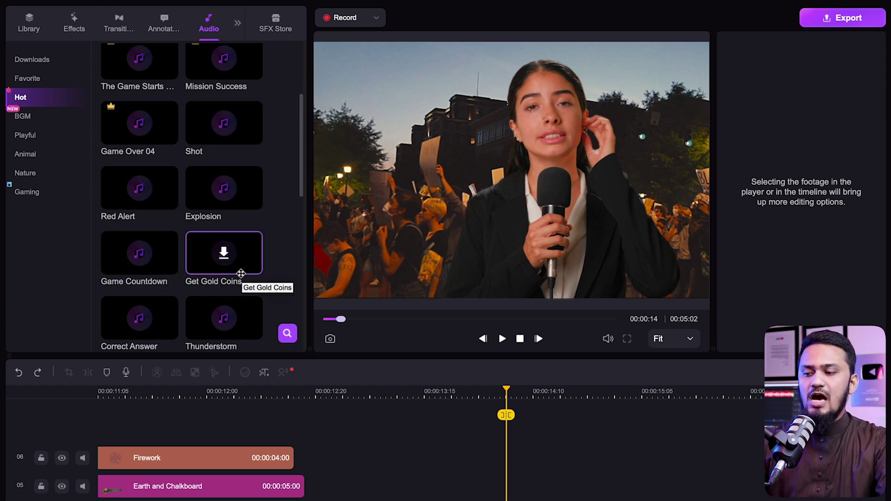
{"action": "scroll", "coordinate": [241, 274], "scroll_direction": "down", "scroll_amount": 5}
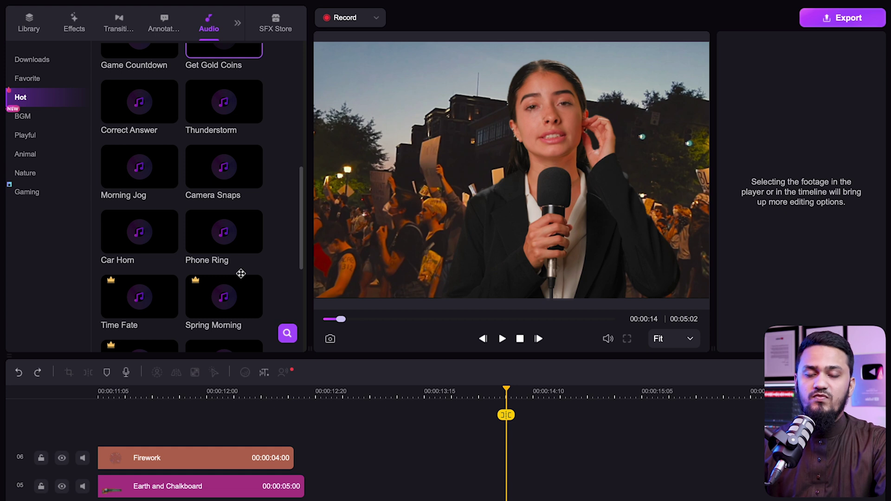
{"action": "scroll", "coordinate": [255, 234], "scroll_direction": "down", "scroll_amount": 7}
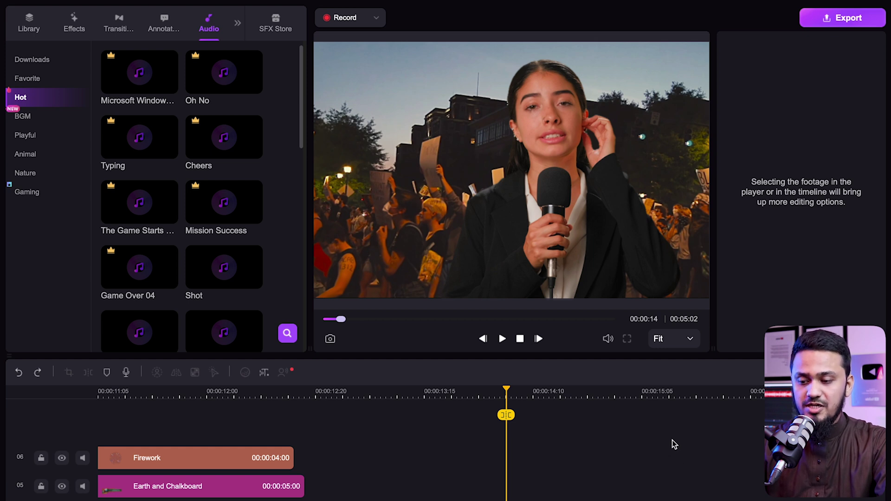
{"action": "left_click", "coordinate": [732, 409]}
{"action": "scroll", "coordinate": [732, 409], "scroll_direction": "down", "scroll_amount": 2}
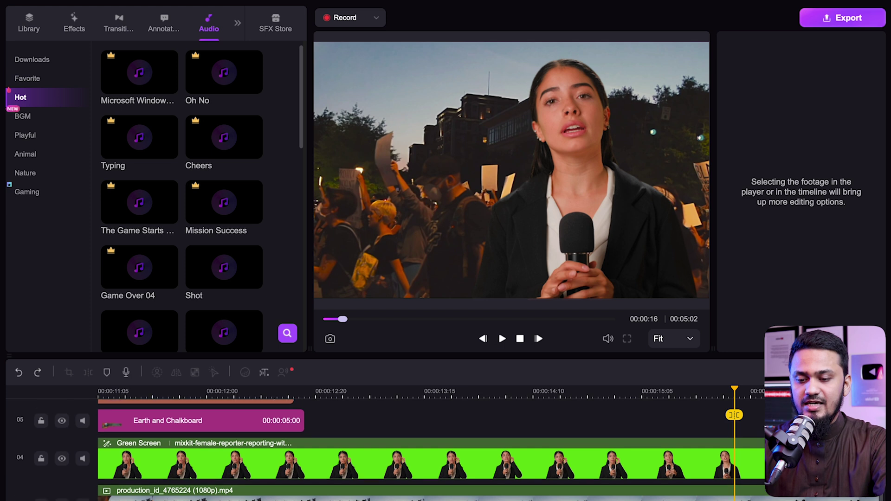
{"action": "scroll", "coordinate": [432, 445], "scroll_direction": "down", "scroll_amount": 5}
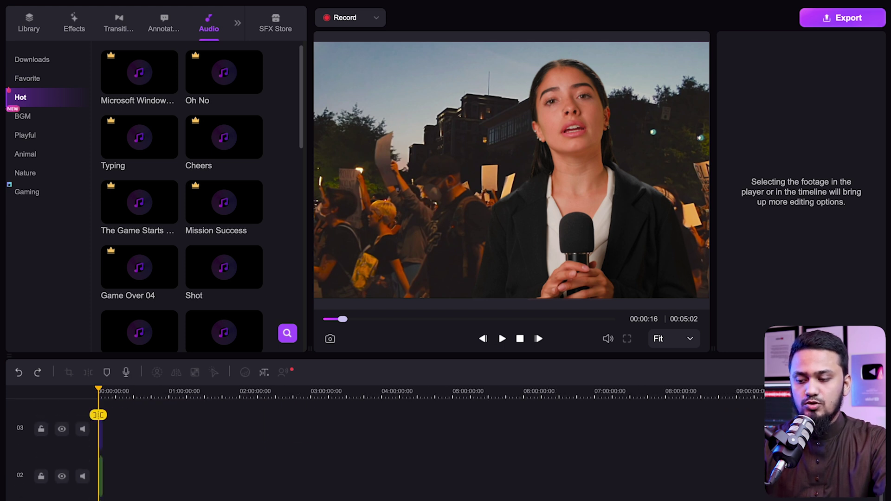
{"action": "scroll", "coordinate": [432, 441], "scroll_direction": "up", "scroll_amount": 5}
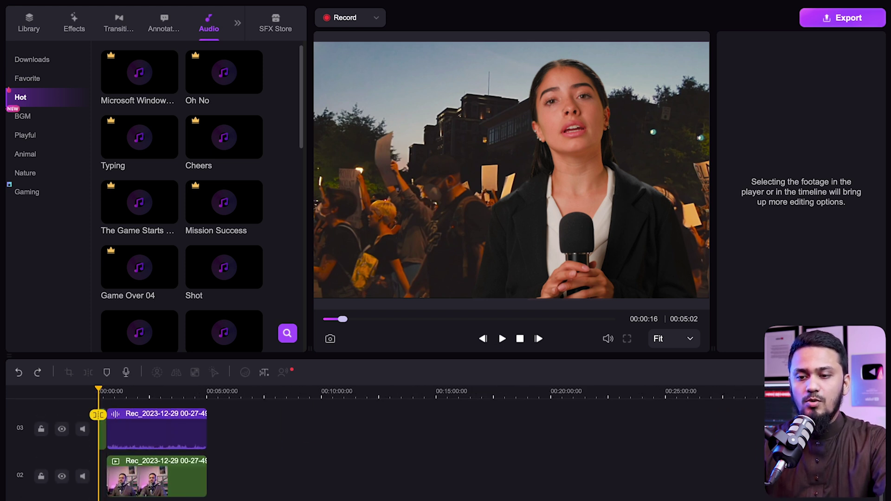
- Open the export settings for saving to this computer and choose MP4 as the format
{"action": "left_click", "coordinate": [841, 19]}
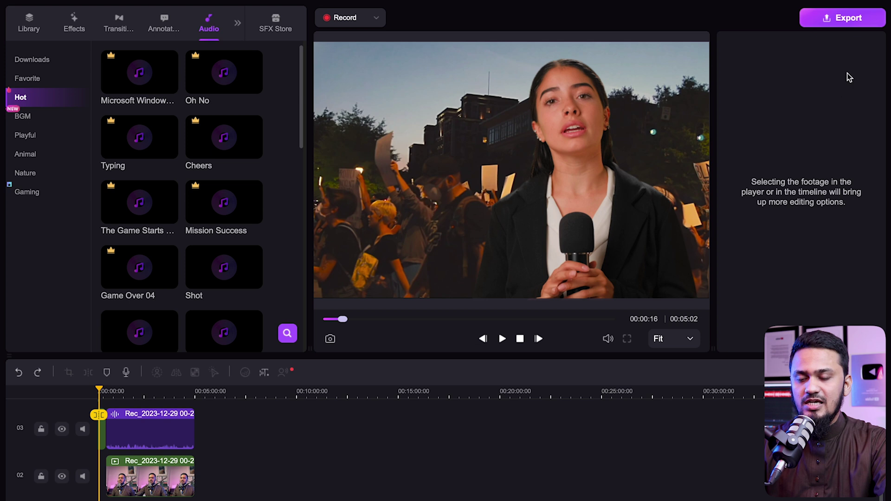
{"action": "left_click", "coordinate": [835, 20]}
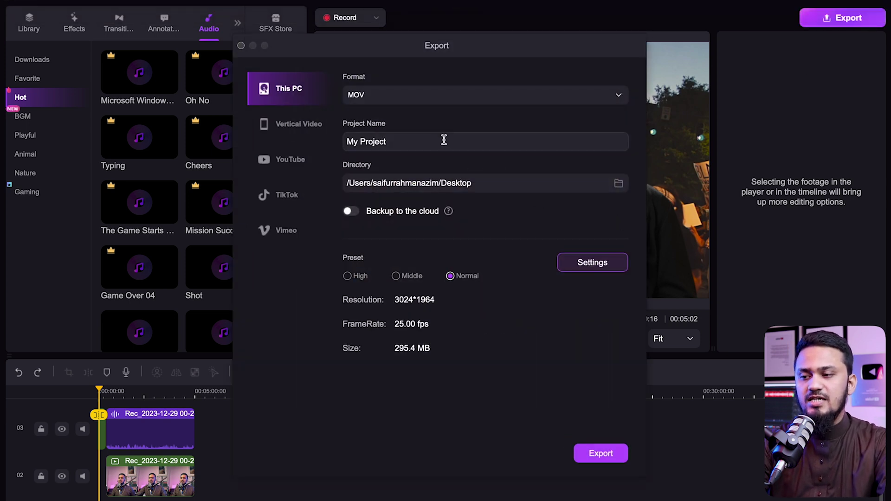
{"action": "left_click", "coordinate": [403, 89]}
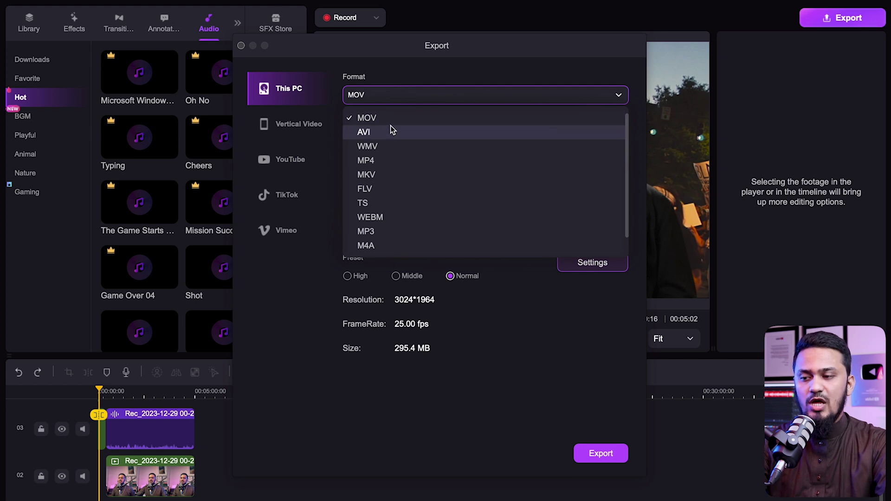
{"action": "left_click", "coordinate": [390, 159]}
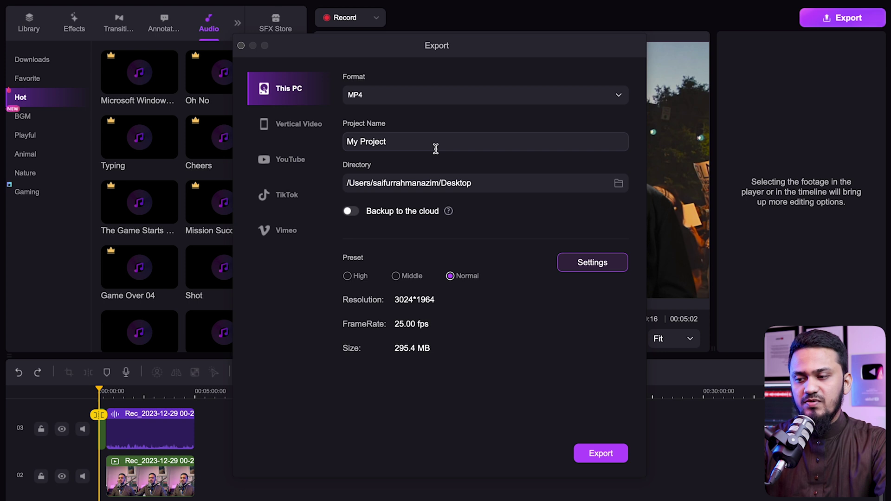
- Name the export project JOURNALIST and keep the Desktop as its destination folder
{"action": "left_click_drag", "start_coordinate": [435, 149], "coordinate": [343, 144]}
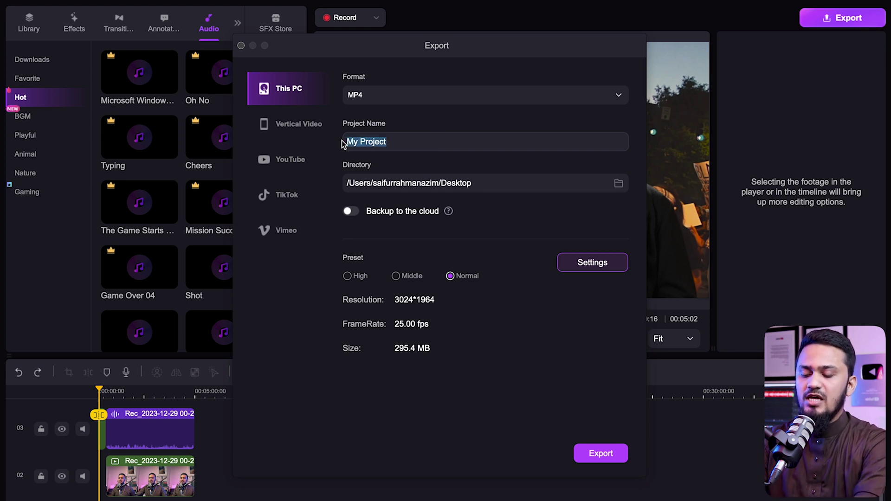
{"action": "type", "text": "JOURNALIST"}
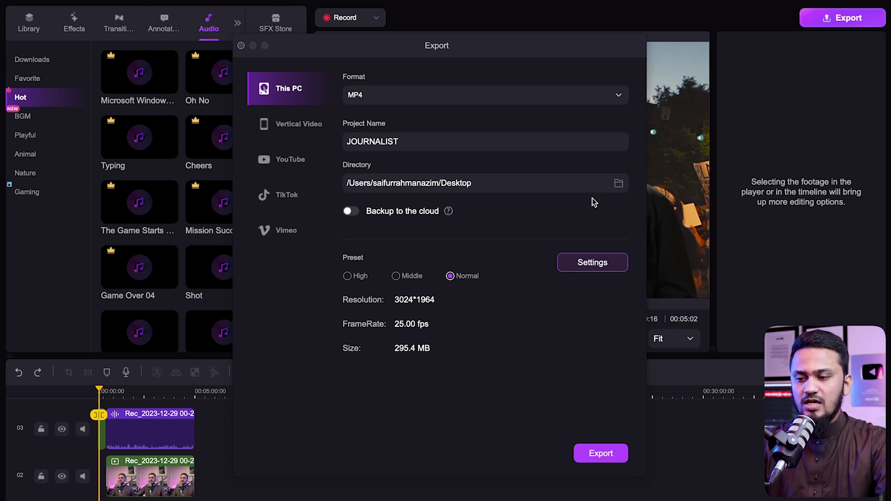
{"action": "left_click", "coordinate": [616, 187]}
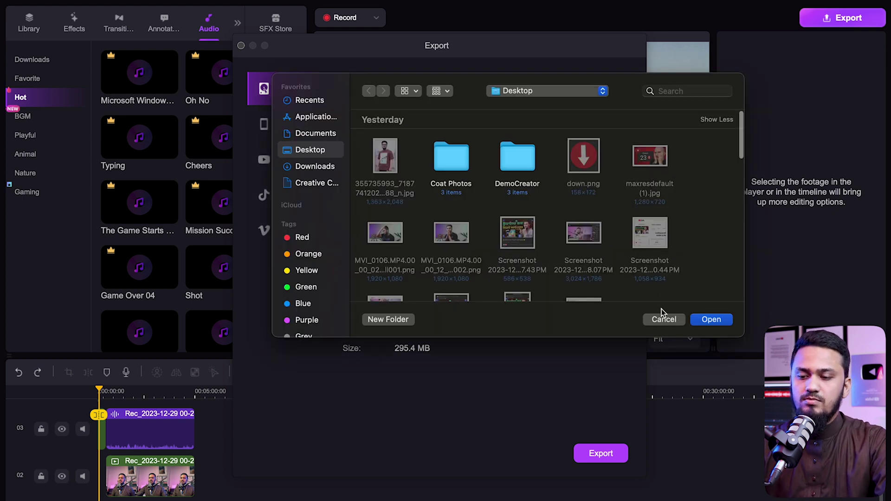
{"action": "left_click", "coordinate": [662, 320]}
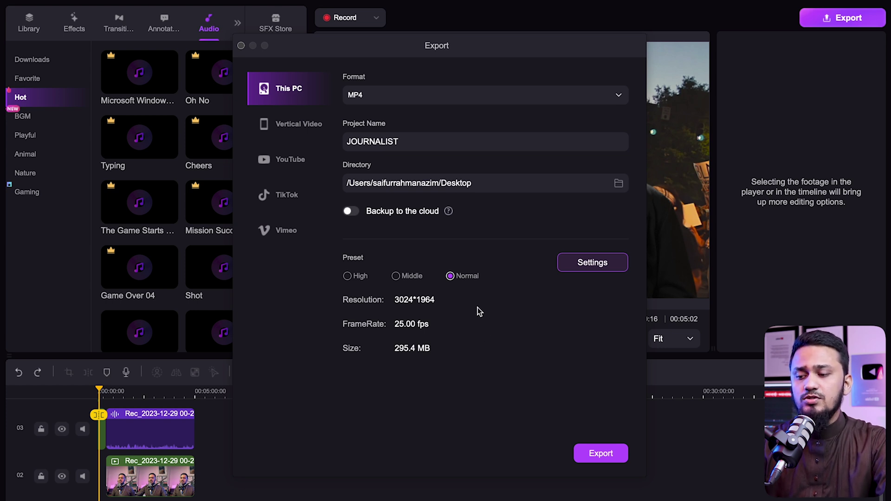
- Compare the export quality presets, choose High and start the export
{"action": "left_click", "coordinate": [347, 276]}
{"action": "left_click", "coordinate": [455, 277]}
{"action": "left_click", "coordinate": [407, 277]}
{"action": "left_click", "coordinate": [362, 279]}
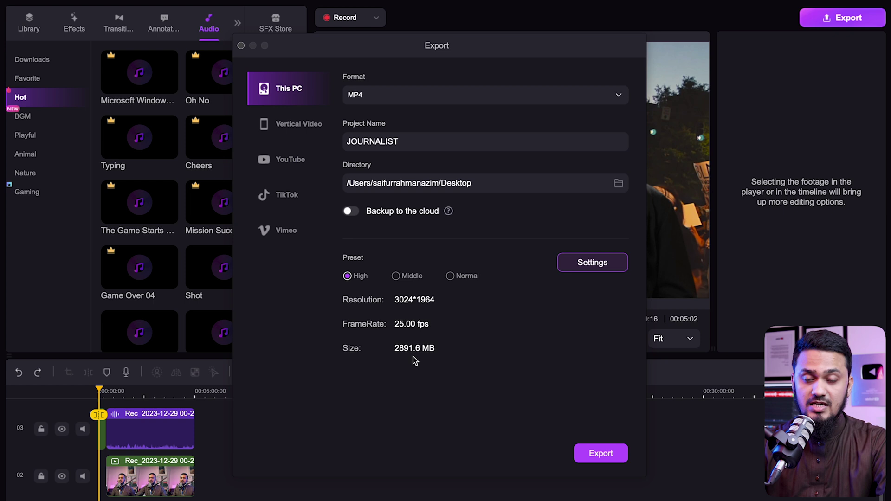
{"action": "left_click", "coordinate": [595, 454]}
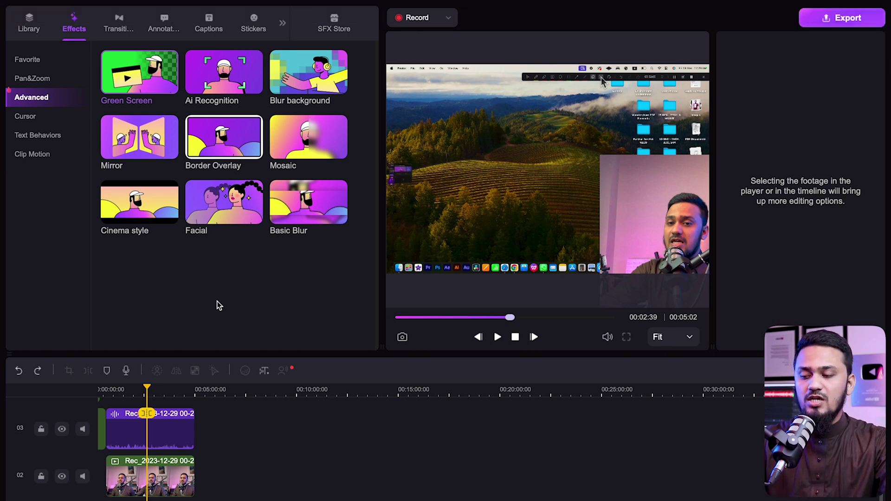
- Switch to the Chrome browser and look through the features on the DemoCreator home page
{"action": "key", "text": "super+Tab"}
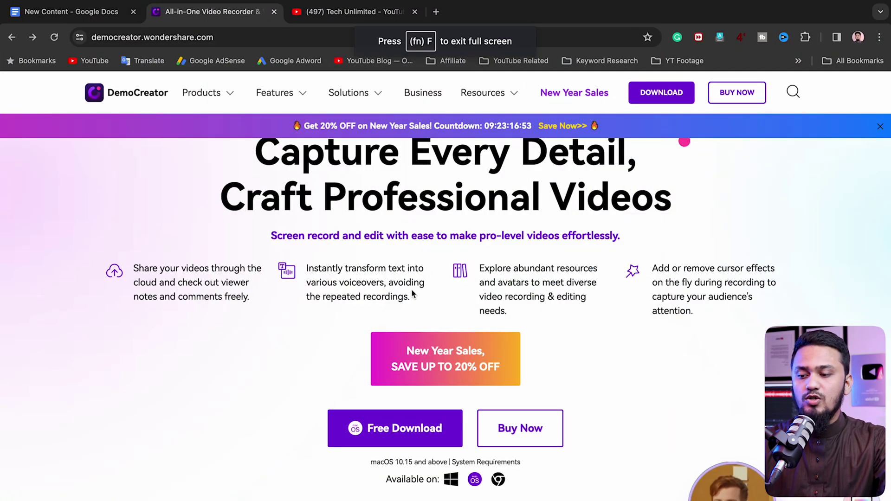
{"action": "scroll", "coordinate": [748, 311], "scroll_direction": "up", "scroll_amount": 2}
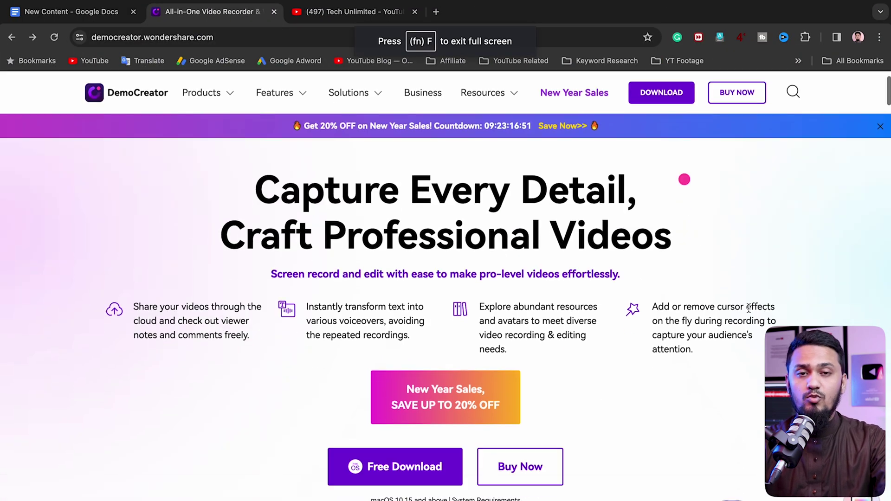
{"action": "scroll", "coordinate": [748, 308], "scroll_direction": "down", "scroll_amount": 15}
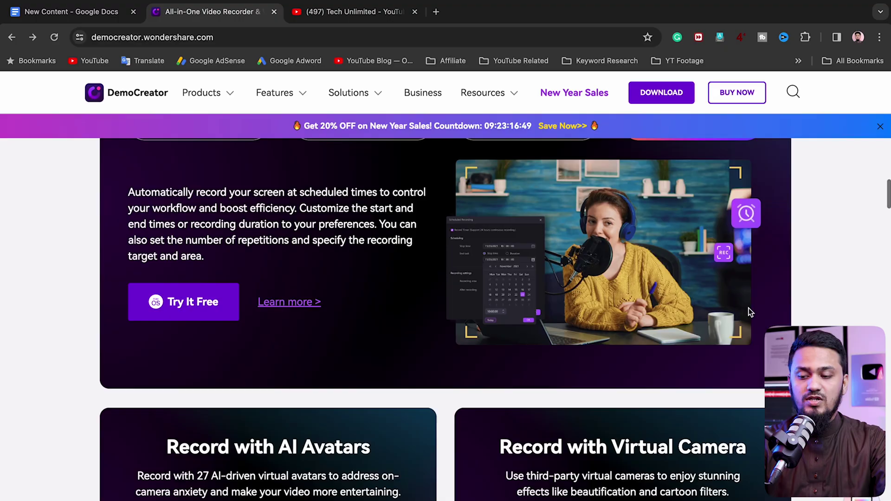
{"action": "scroll", "coordinate": [750, 312], "scroll_direction": "down", "scroll_amount": 10}
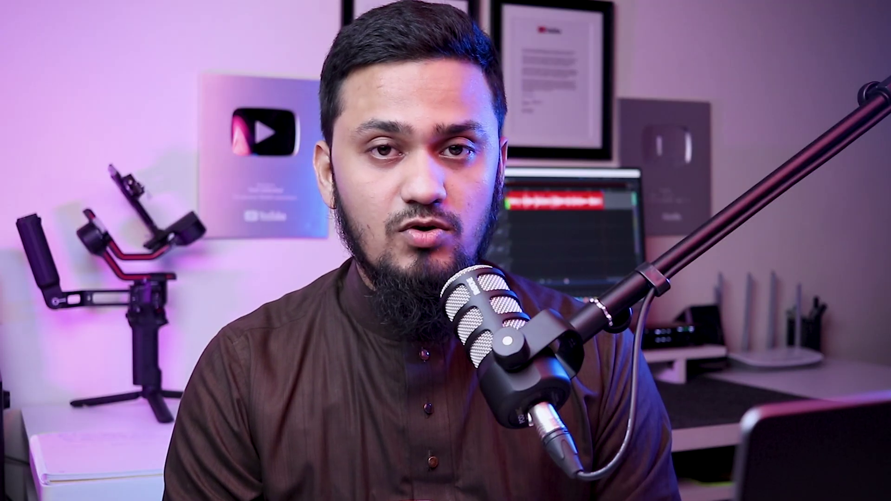